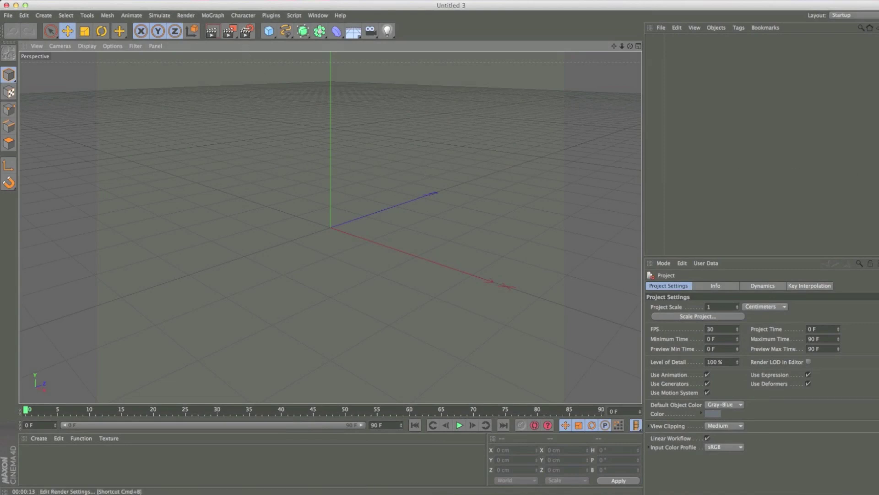
- Enter output Width 1280 and Height 720 in Render Settings, then close the window
{"action": "left_click", "coordinate": [247, 30]}
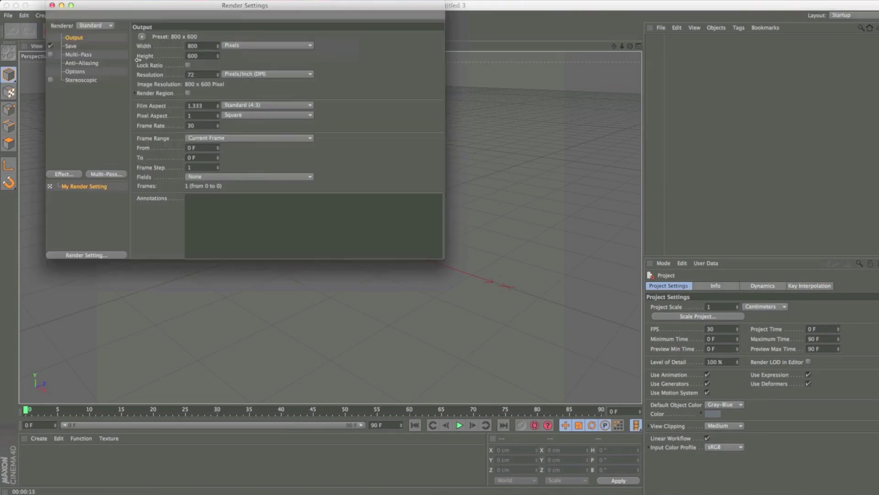
{"action": "left_click", "coordinate": [191, 46]}
{"action": "type", "text": "12"}
{"action": "key", "text": "Tab"}
{"action": "type", "text": "720"}
{"action": "key", "text": "Return"}
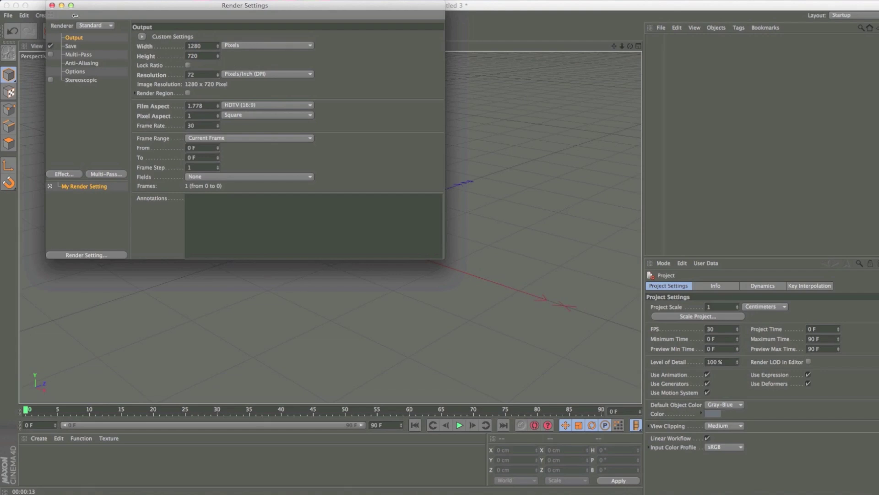
{"action": "left_click", "coordinate": [52, 6]}
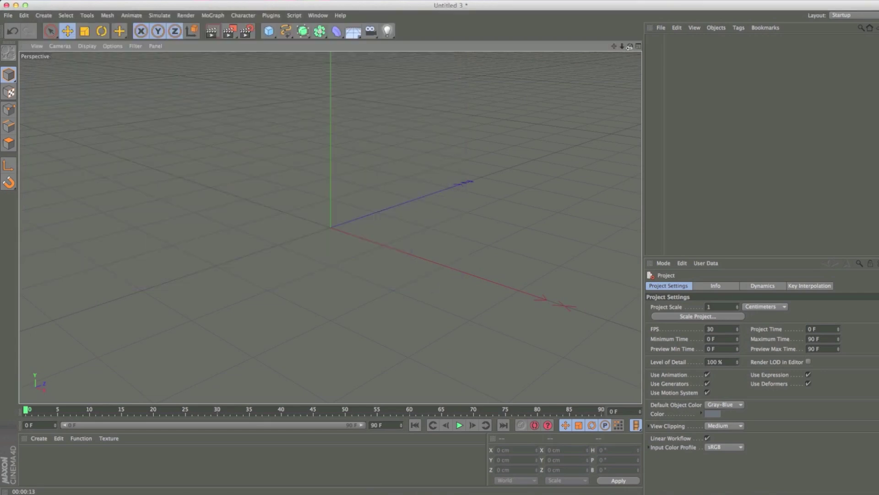
- Add a 200 cm Cube and enable Fillet, reducing the radius to about 14.8 cm
{"action": "left_click_drag", "start_coordinate": [630, 45], "coordinate": [630, 51]}
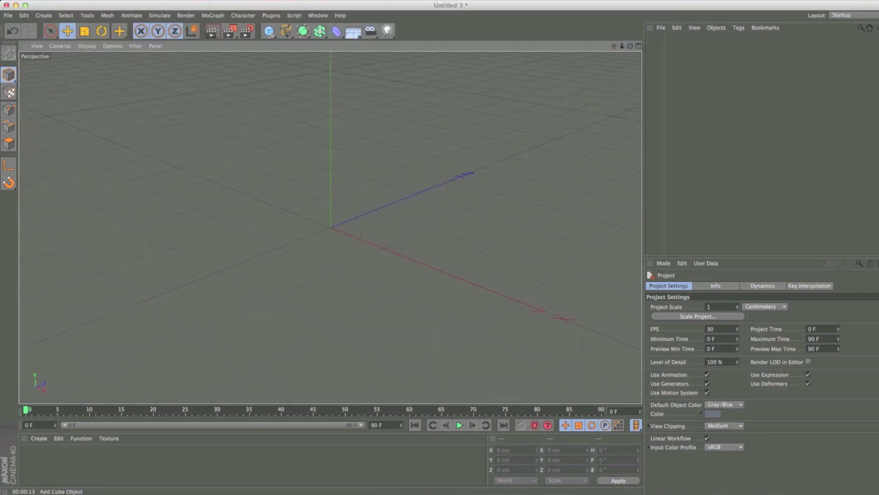
{"action": "left_click", "coordinate": [269, 32]}
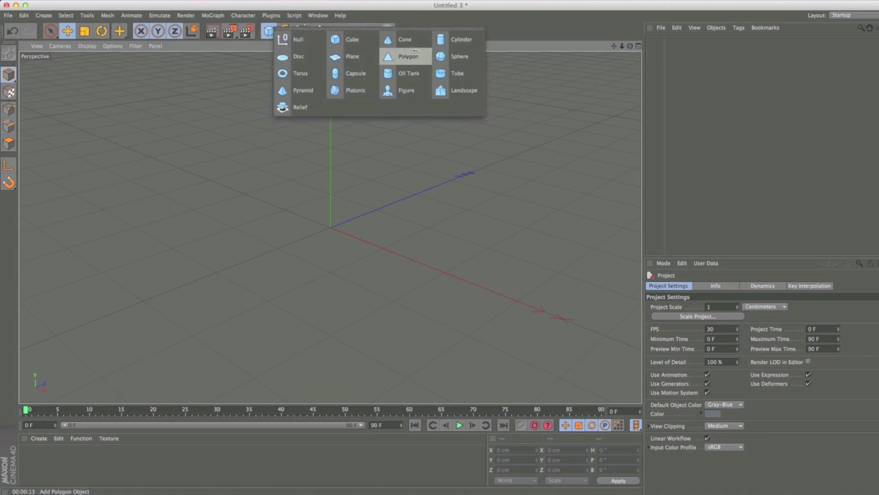
{"action": "left_click", "coordinate": [353, 40]}
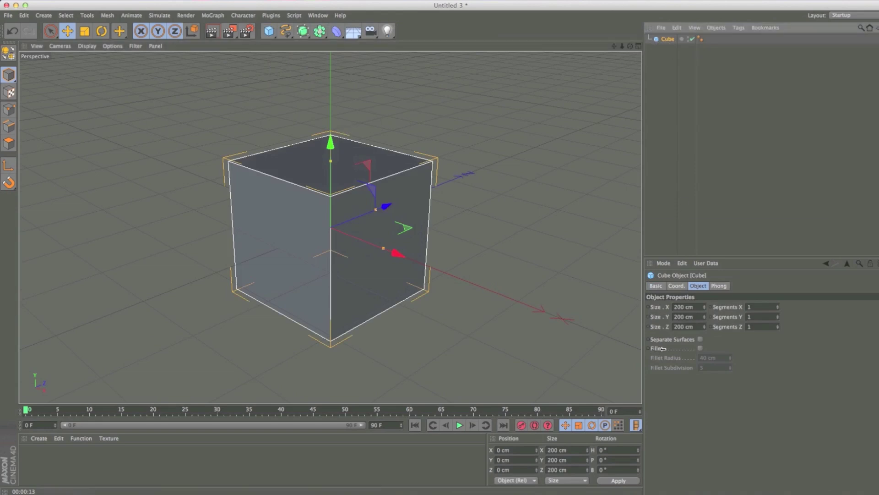
{"action": "left_click", "coordinate": [699, 349]}
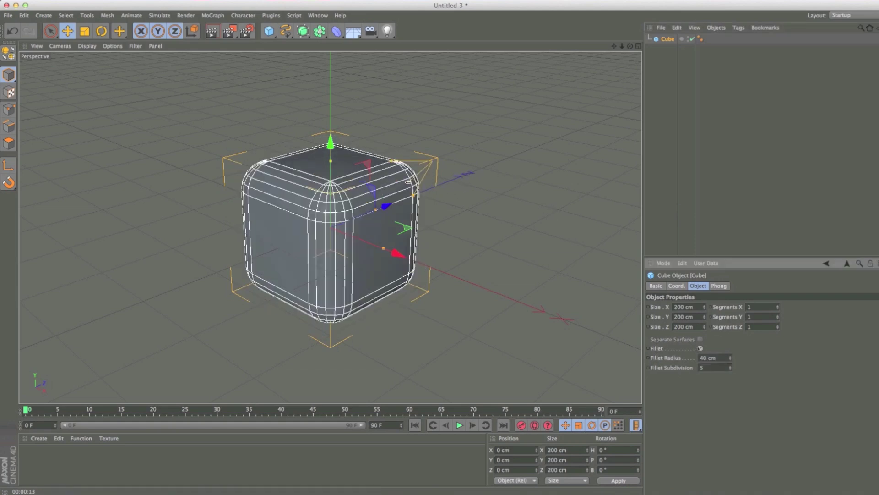
{"action": "left_click_drag", "start_coordinate": [408, 182], "coordinate": [416, 161]}
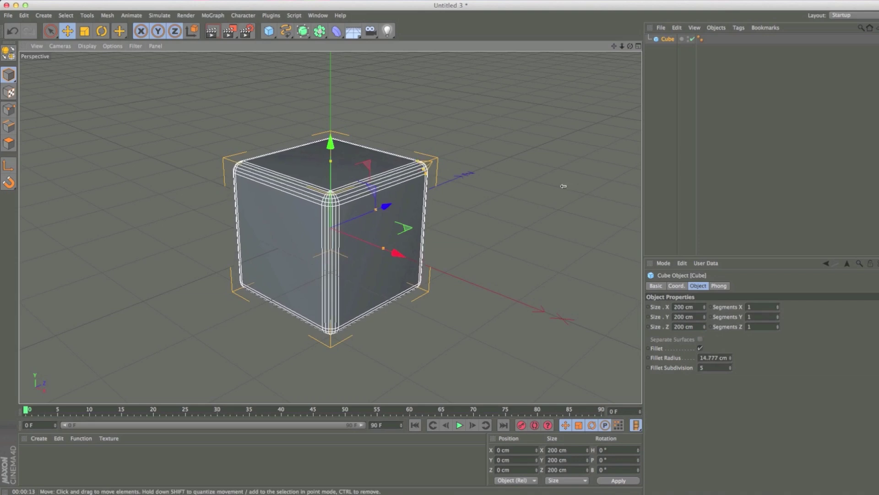
{"action": "left_click_drag", "start_coordinate": [621, 46], "coordinate": [579, 47]}
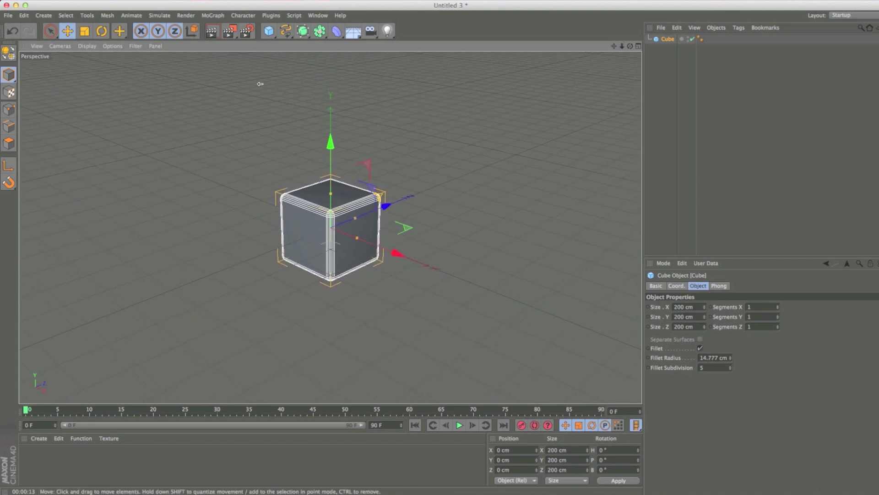
{"action": "left_click", "coordinate": [217, 17]}
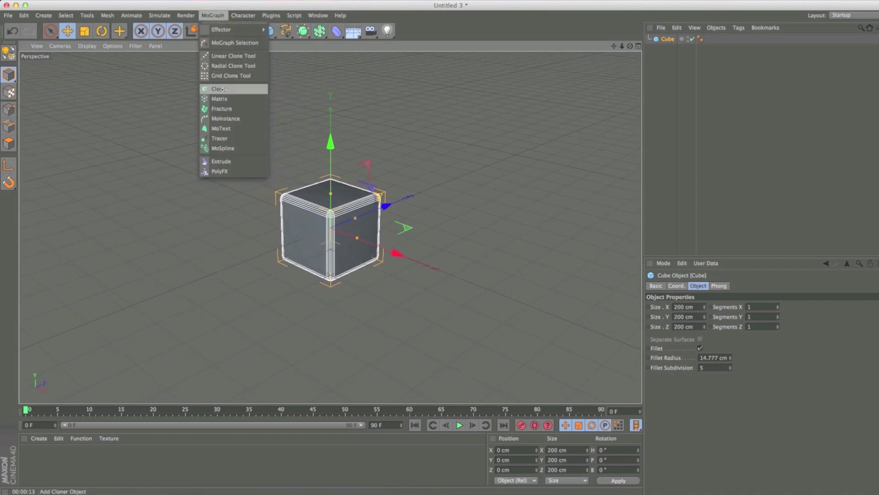
- Add a Cloner, parent the Cube under it, and set Mode to Grid Array
{"action": "left_click", "coordinate": [242, 89]}
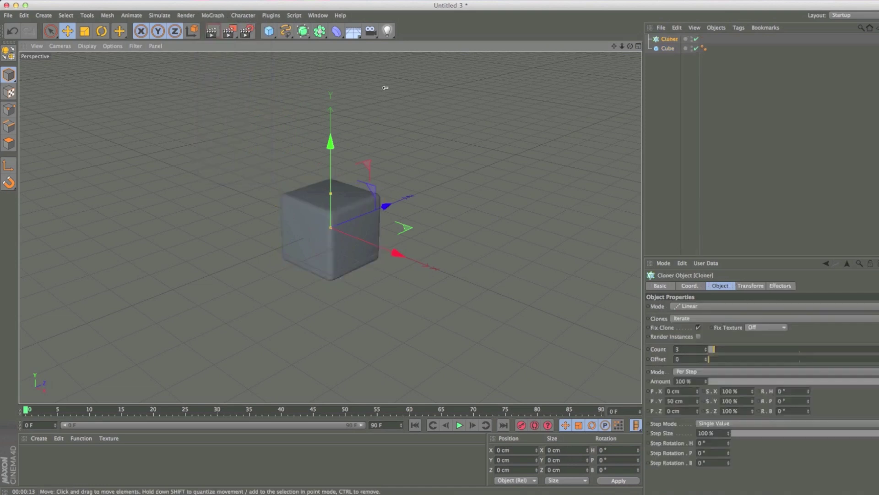
{"action": "left_click_drag", "start_coordinate": [666, 49], "coordinate": [667, 40]}
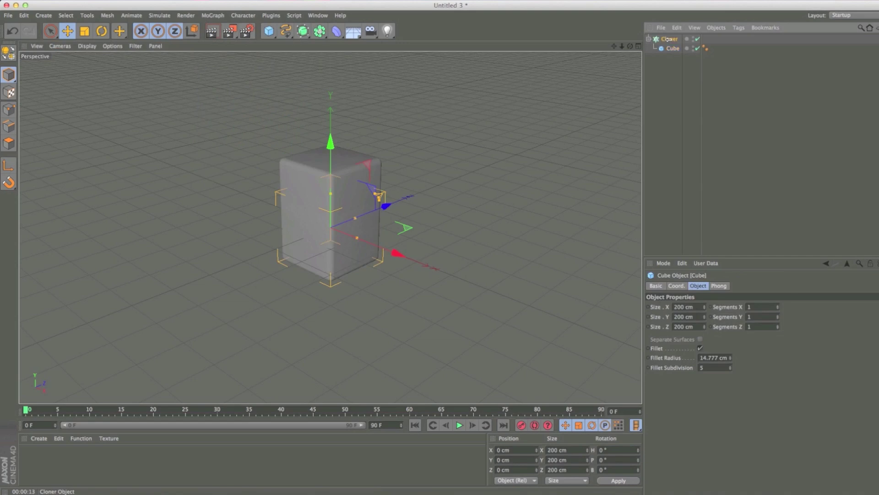
{"action": "left_click", "coordinate": [667, 40]}
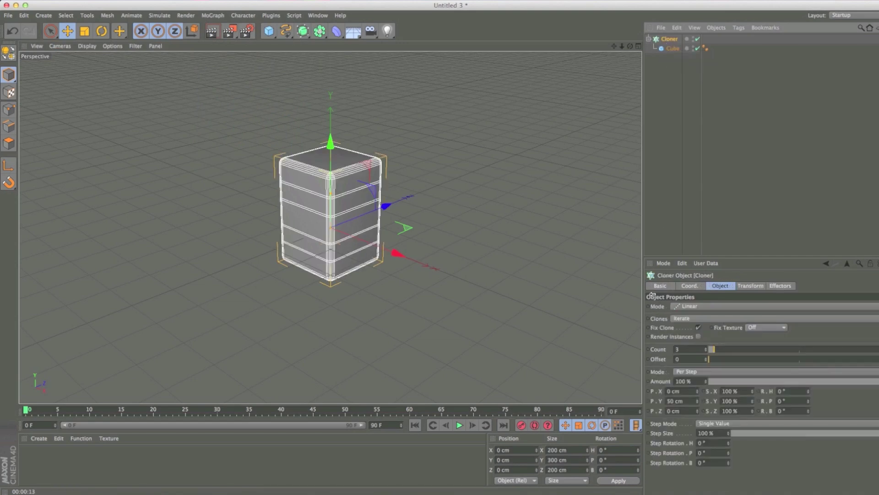
{"action": "left_click", "coordinate": [722, 308]}
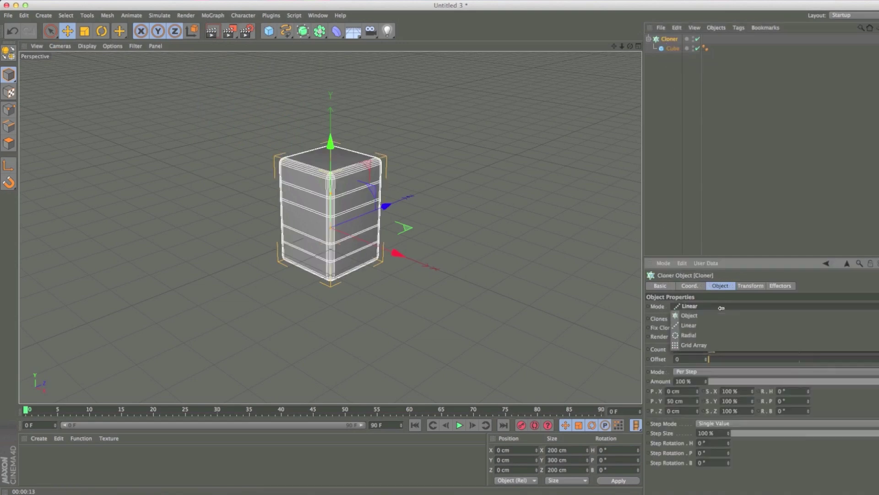
{"action": "left_click", "coordinate": [712, 344]}
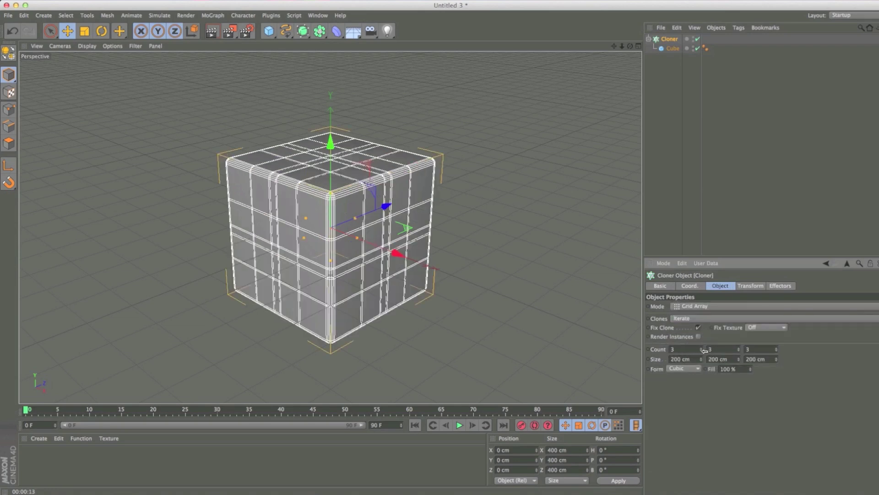
- Set the Cloner's grid count to 10 x 1 x 10
{"action": "double_click", "coordinate": [671, 350]}
{"action": "type", "text": "10"}
{"action": "key", "text": "Tab"}
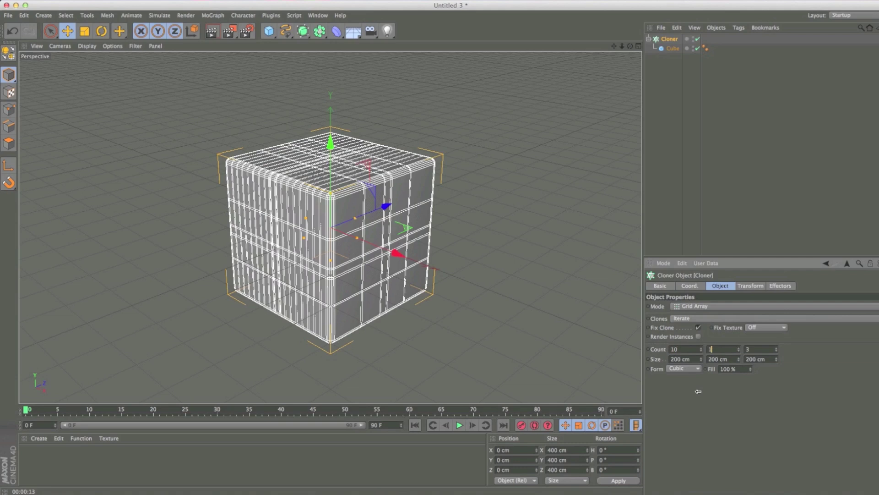
{"action": "key", "text": "Tab"}
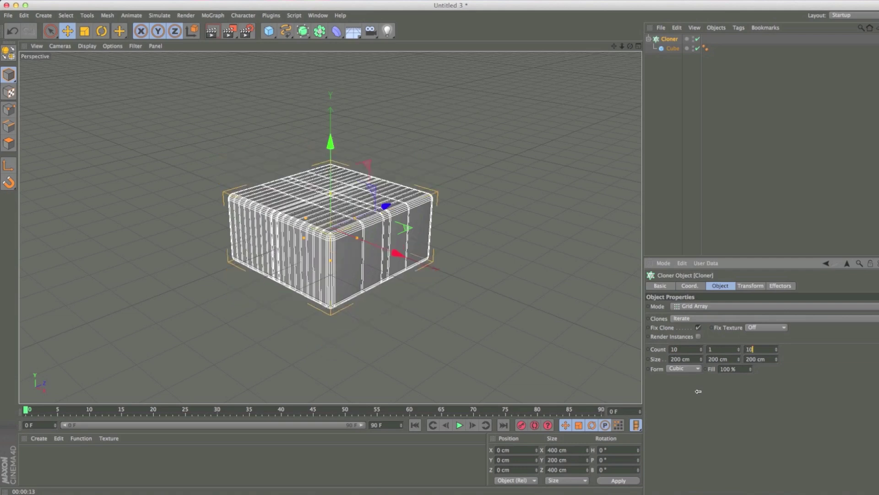
{"action": "key", "text": "Tab"}
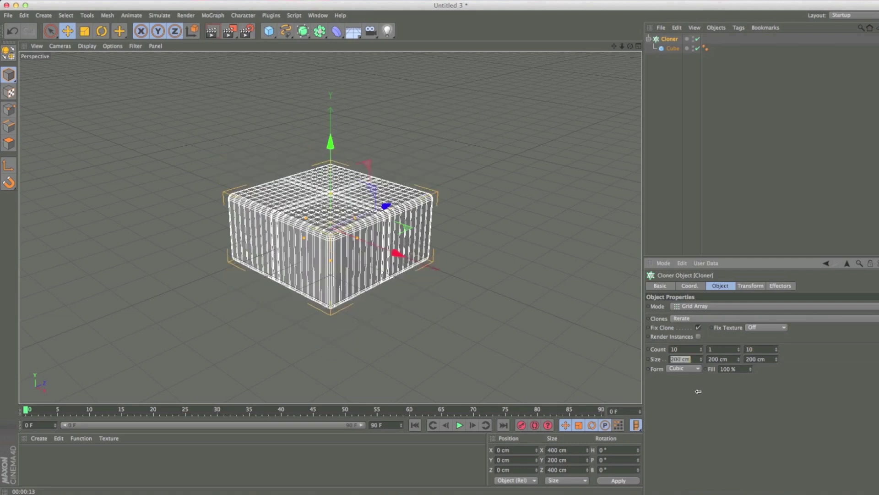
- Set the grid size to 1800 x 200 x 1800 cm and zoom out to see the slab
{"action": "type", "text": "1800"}
{"action": "key", "text": "Tab"}
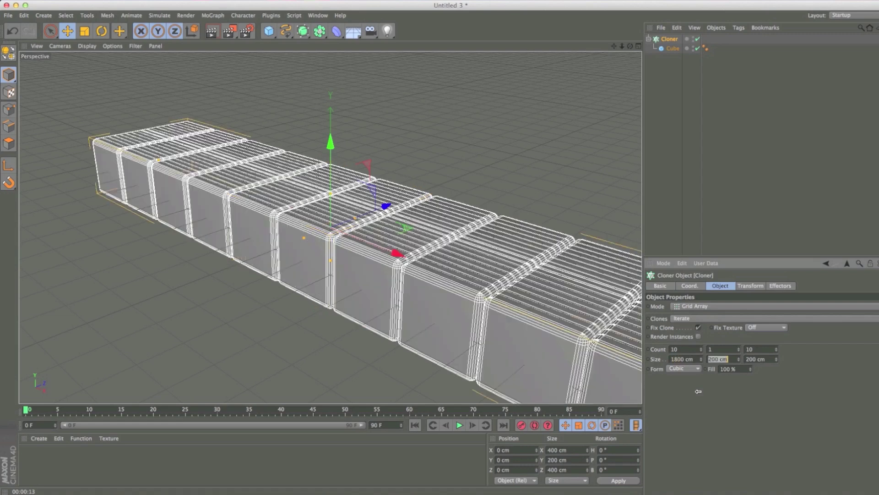
{"action": "key", "text": "Tab"}
{"action": "type", "text": "1"}
{"action": "key", "text": "Return"}
{"action": "mouse_move", "coordinate": [622, 45]}
{"action": "left_mouse_down"}
{"action": "mouse_move", "coordinate": [612, 51]}
{"action": "mouse_move", "coordinate": [632, 42]}
{"action": "mouse_move", "coordinate": [615, 40]}
{"action": "left_mouse_up"}
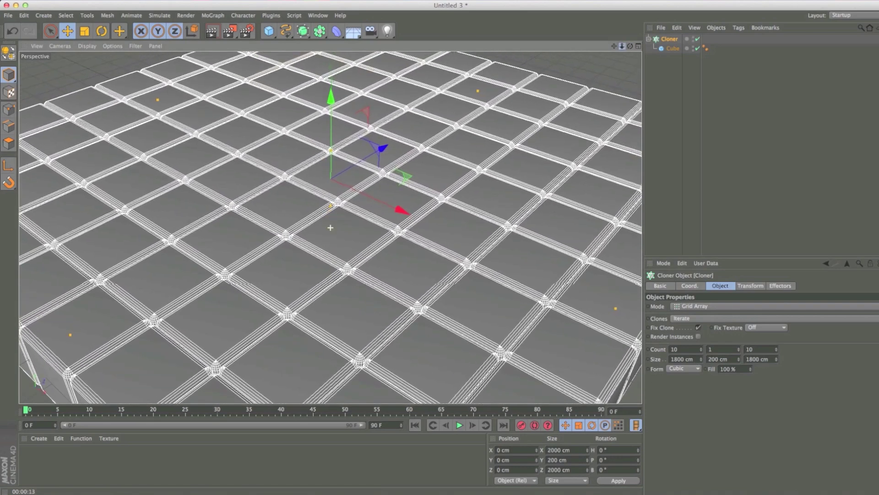
{"action": "left_click_drag", "start_coordinate": [622, 46], "coordinate": [626, 44]}
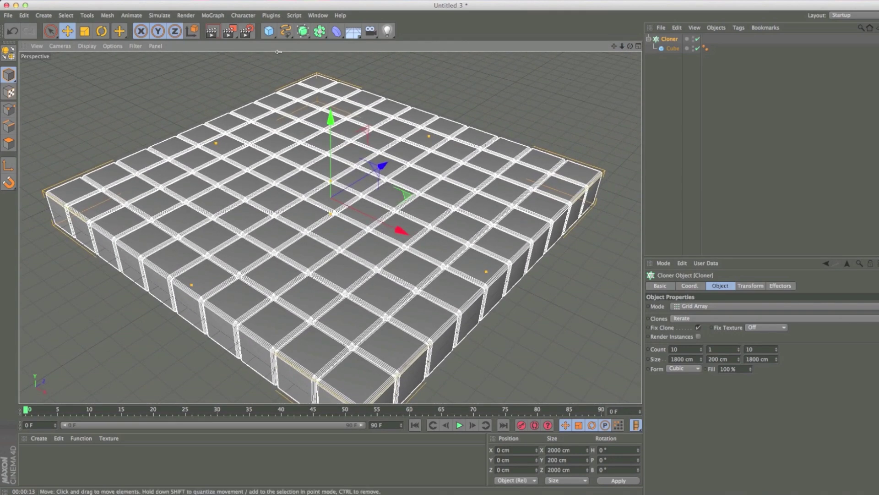
{"action": "left_click", "coordinate": [271, 32]}
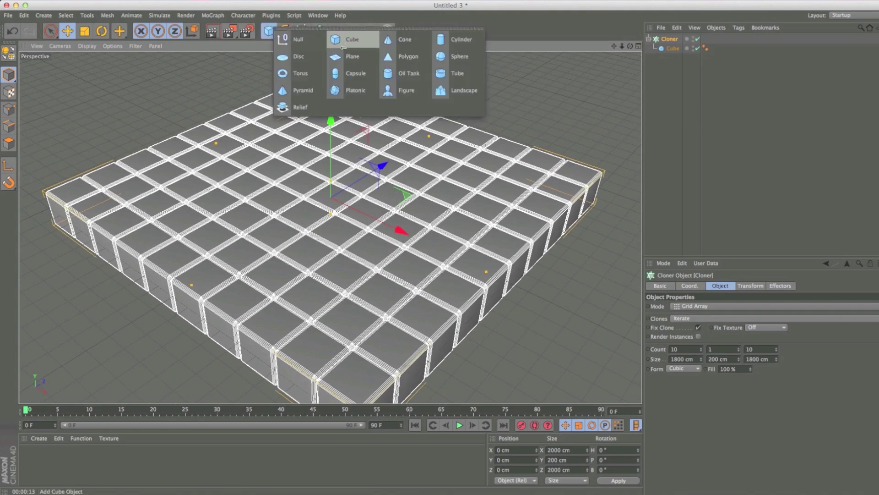
- Add a Plane raised above the cubes and put it inside a second Cloner
{"action": "left_click", "coordinate": [355, 57]}
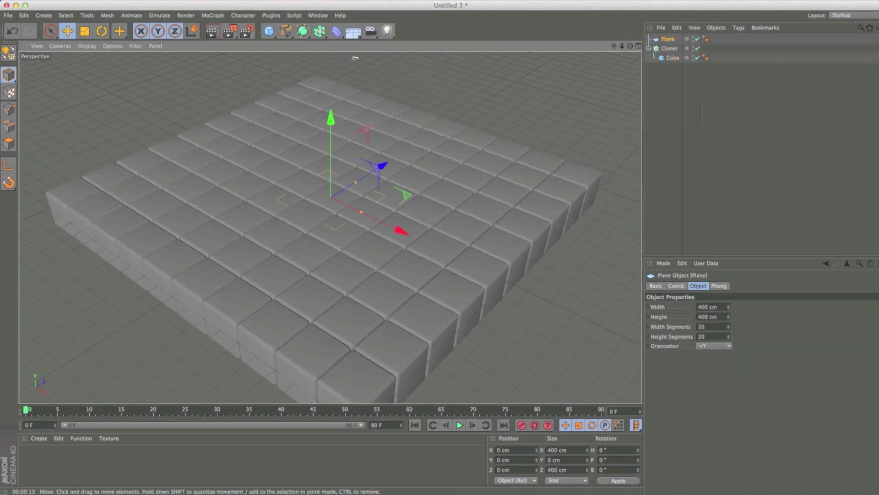
{"action": "left_click_drag", "start_coordinate": [331, 115], "coordinate": [333, 80]}
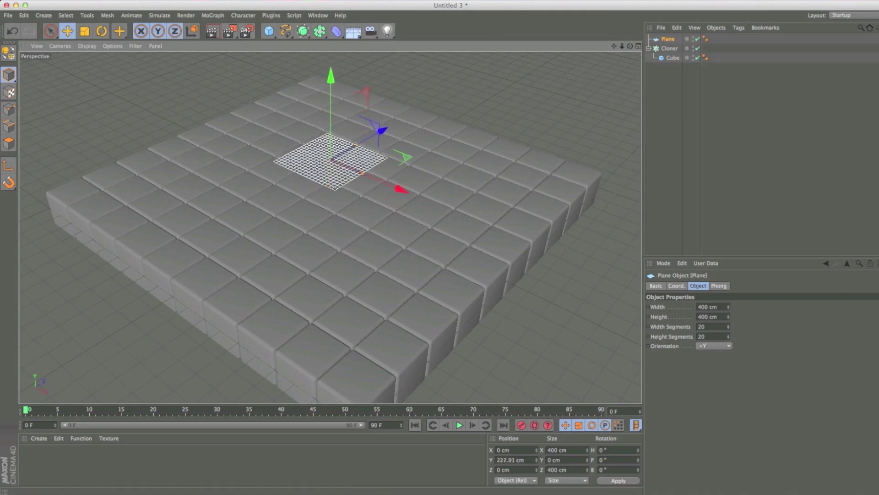
{"action": "left_click", "coordinate": [214, 16]}
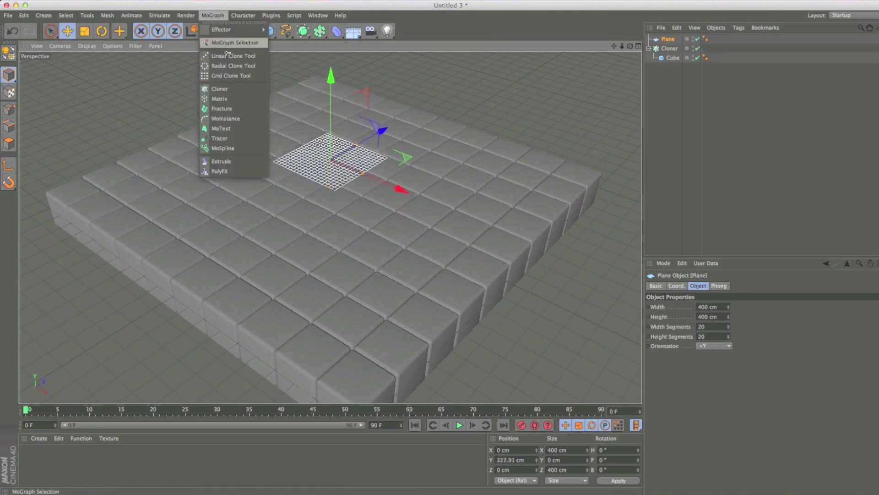
{"action": "left_click", "coordinate": [238, 90]}
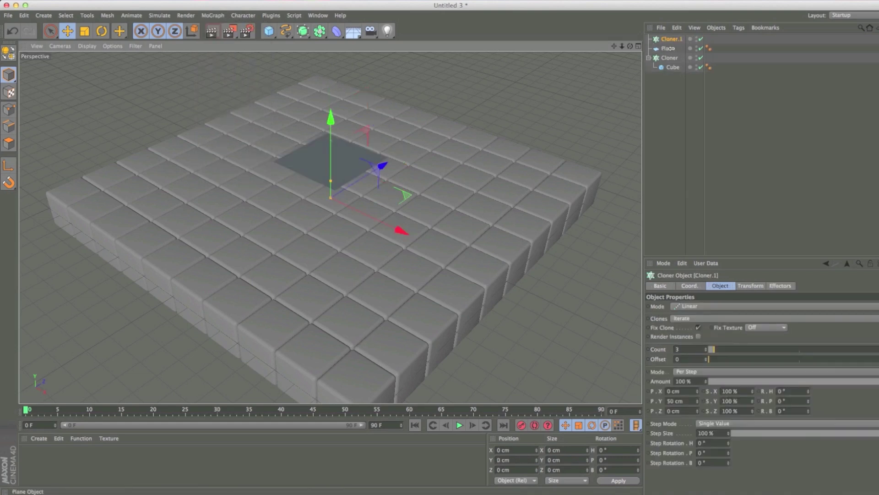
{"action": "left_click_drag", "start_coordinate": [668, 48], "coordinate": [672, 40]}
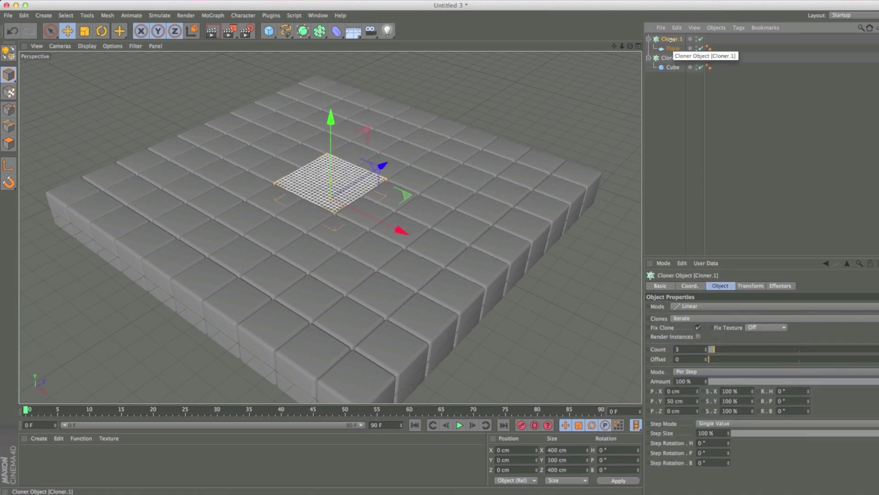
- Set Cloner.1 to Grid Array with a 3 x 1 x 3 count
{"action": "left_click", "coordinate": [701, 306]}
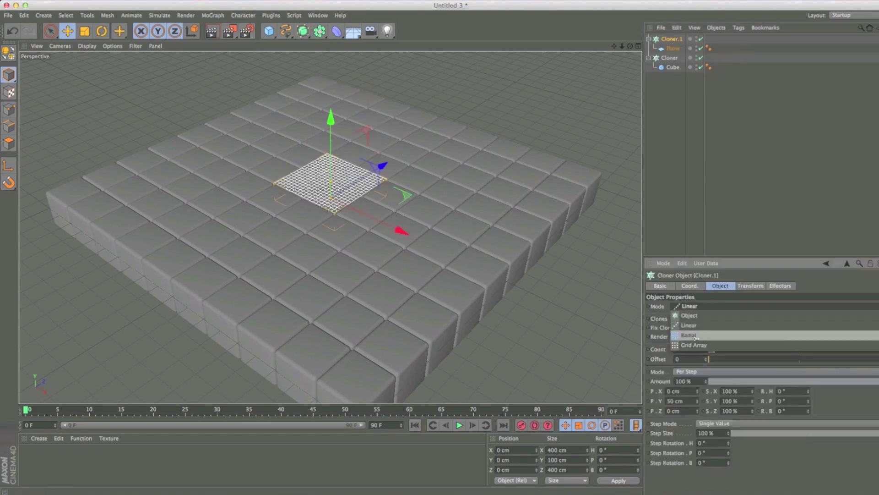
{"action": "left_click", "coordinate": [719, 345]}
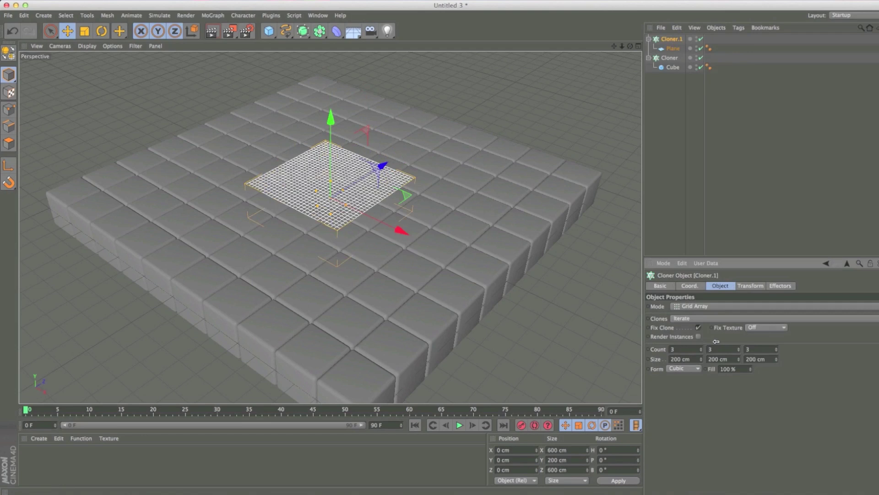
{"action": "double_click", "coordinate": [719, 349]}
{"action": "left_click", "coordinate": [739, 352]}
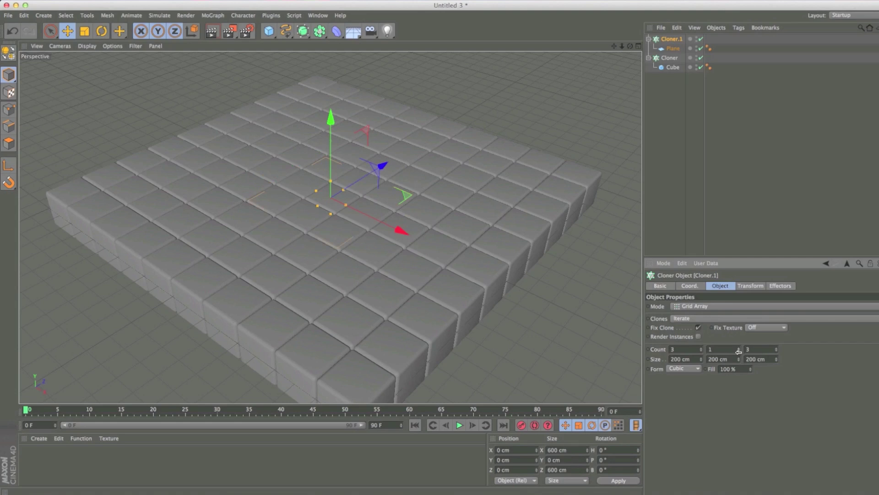
- Set the plane grid size X and Z to 900 cm and lift the clones above the cubes
{"action": "left_click_drag", "start_coordinate": [694, 359], "coordinate": [658, 360]}
{"action": "type", "text": "5"}
{"action": "type", "text": "900"}
{"action": "key", "text": "Tab"}
{"action": "key", "text": "Tab"}
{"action": "type", "text": "9"}
{"action": "key", "text": "Return"}
{"action": "left_click_drag", "start_coordinate": [330, 202], "coordinate": [328, 105]}
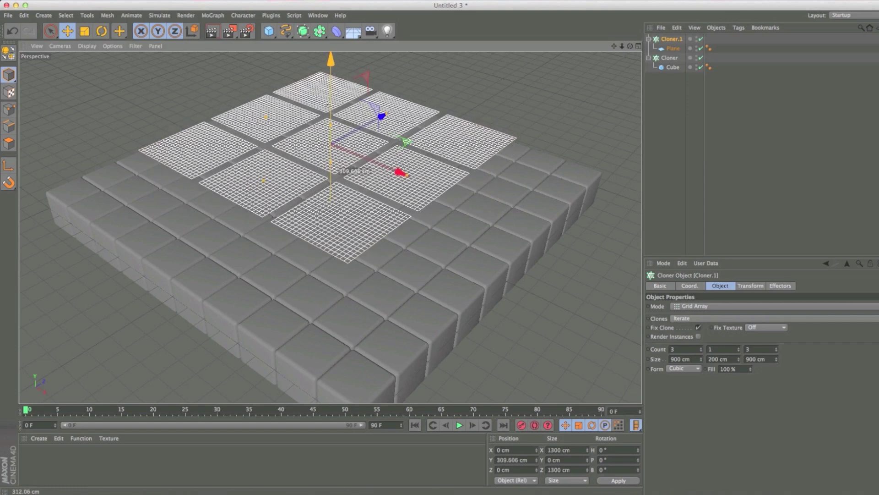
- Raise the plane Cloner to about Y 1595.8 cm, checking its height in the four-view layout
{"action": "left_click_drag", "start_coordinate": [328, 105], "coordinate": [329, 105]}
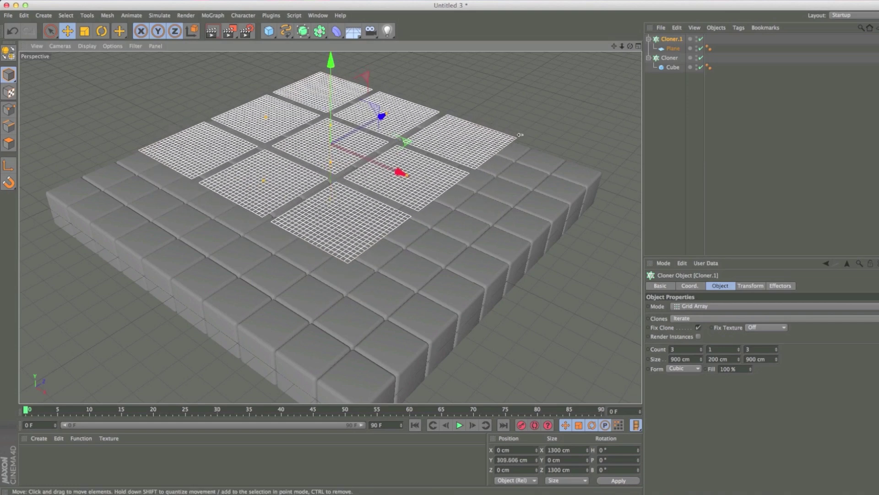
{"action": "left_click_drag", "start_coordinate": [629, 52], "coordinate": [464, 64]}
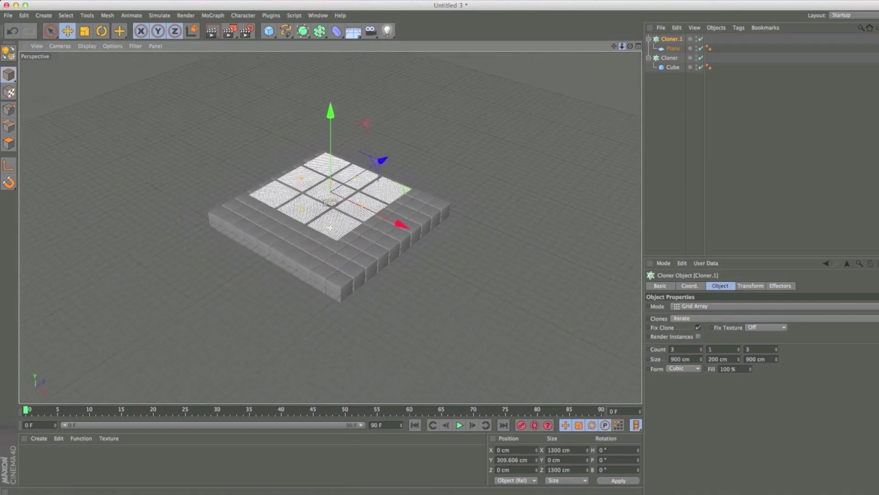
{"action": "left_click_drag", "start_coordinate": [331, 124], "coordinate": [331, 54]}
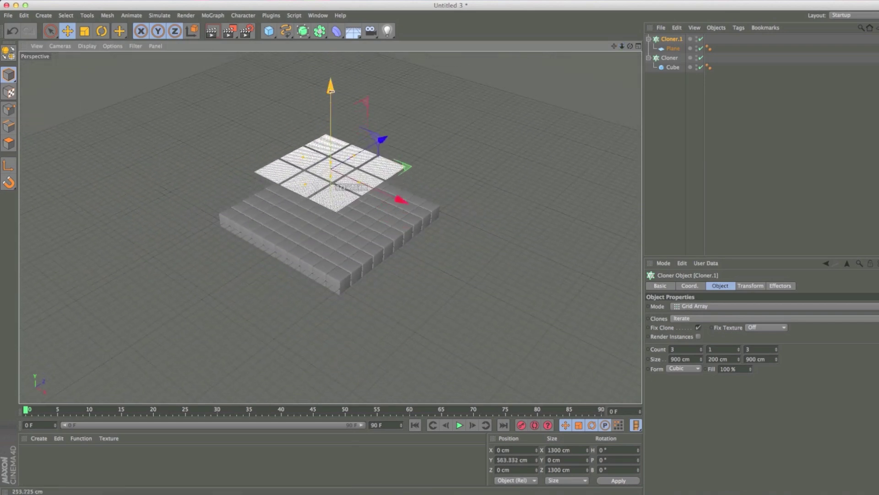
{"action": "left_click_drag", "start_coordinate": [335, 158], "coordinate": [334, 146]}
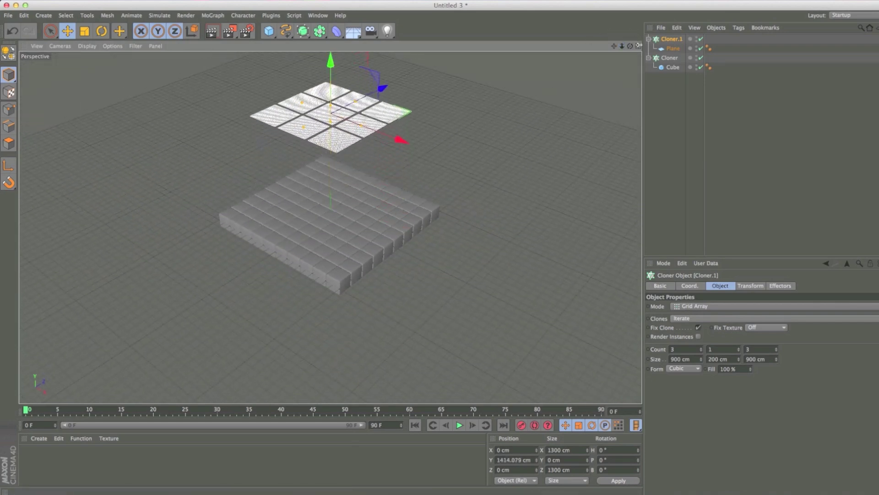
{"action": "left_click", "coordinate": [637, 46]}
{"action": "scroll", "coordinate": [402, 280], "scroll_direction": "down", "scroll_amount": 3}
{"action": "scroll", "coordinate": [402, 279], "scroll_direction": "down", "scroll_amount": 3}
{"action": "scroll", "coordinate": [420, 251], "scroll_direction": "up", "scroll_amount": 2}
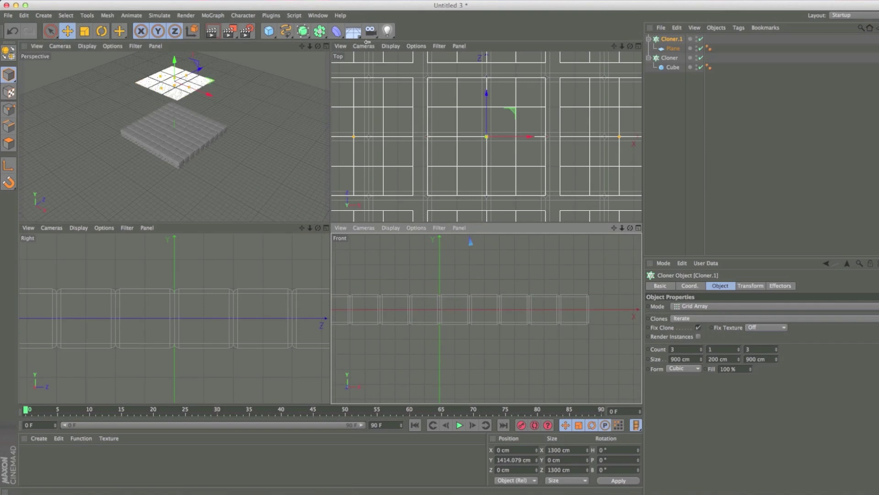
{"action": "left_click", "coordinate": [326, 46]}
{"action": "left_click_drag", "start_coordinate": [331, 76], "coordinate": [332, 61]}
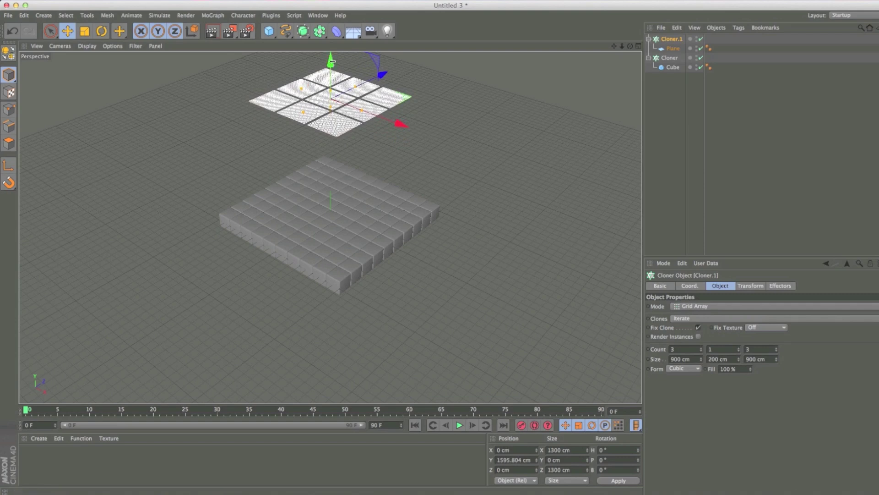
- Create material Mat with Specular off and Luminance on at 200% brightness
{"action": "left_click", "coordinate": [39, 438]}
{"action": "left_click", "coordinate": [49, 356]}
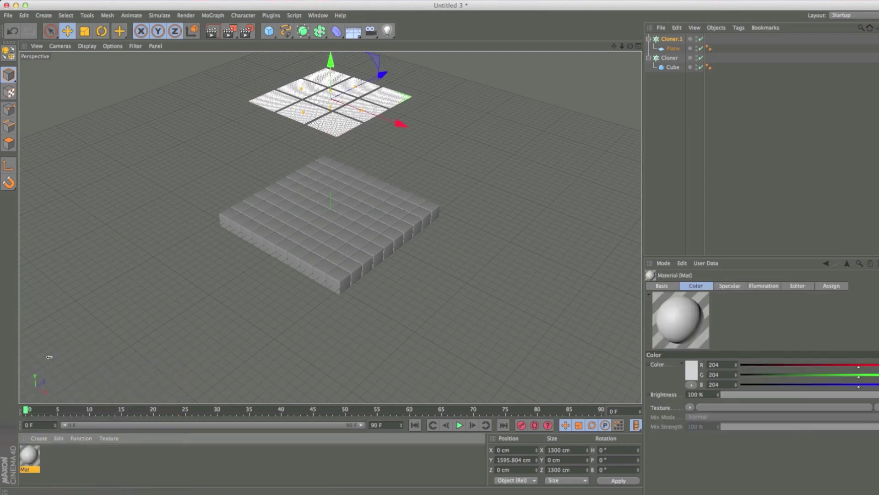
{"action": "double_click", "coordinate": [28, 455]}
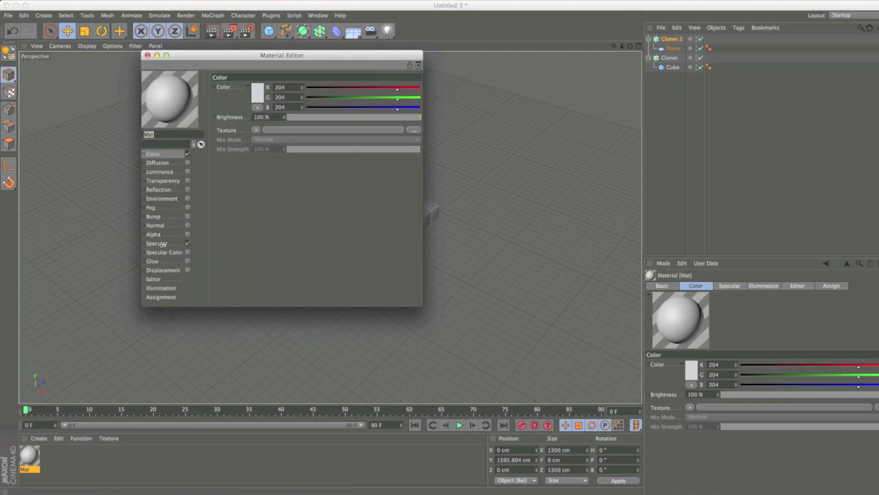
{"action": "left_click", "coordinate": [187, 243]}
{"action": "left_click", "coordinate": [159, 172]}
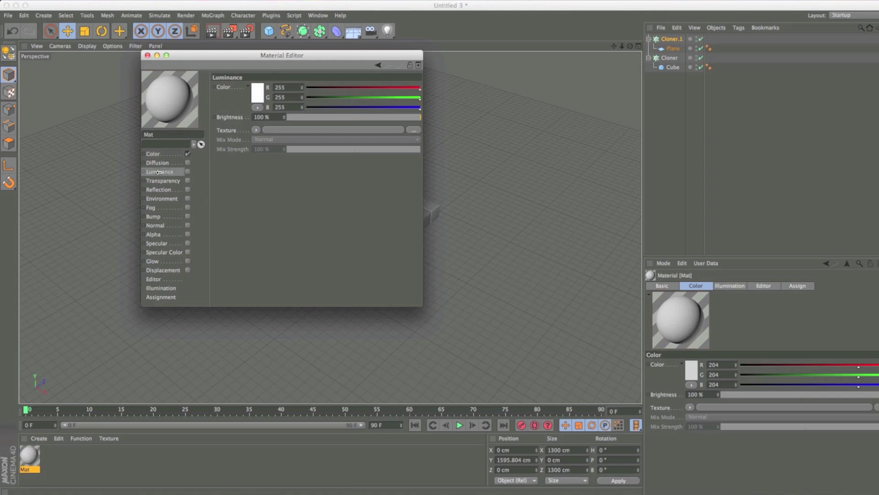
{"action": "left_click", "coordinate": [187, 171]}
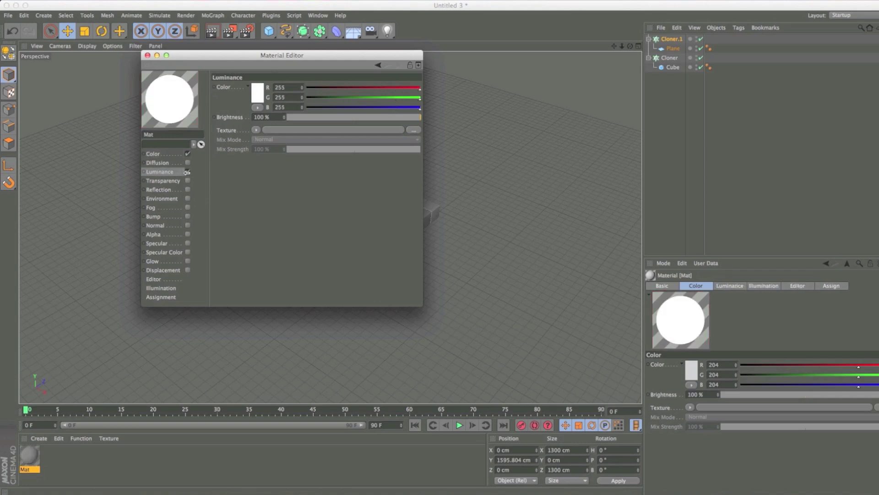
{"action": "left_click", "coordinate": [261, 116]}
{"action": "type", "text": "200"}
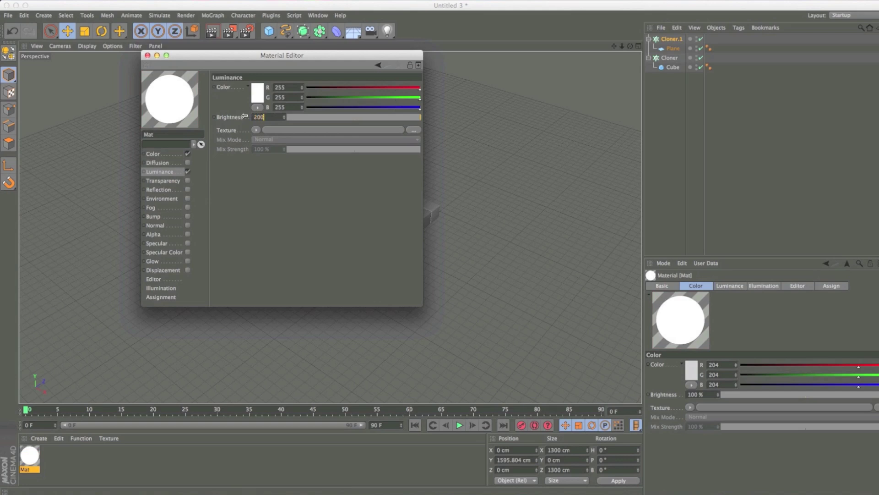
{"action": "key", "text": "Return"}
{"action": "left_click", "coordinate": [148, 55]}
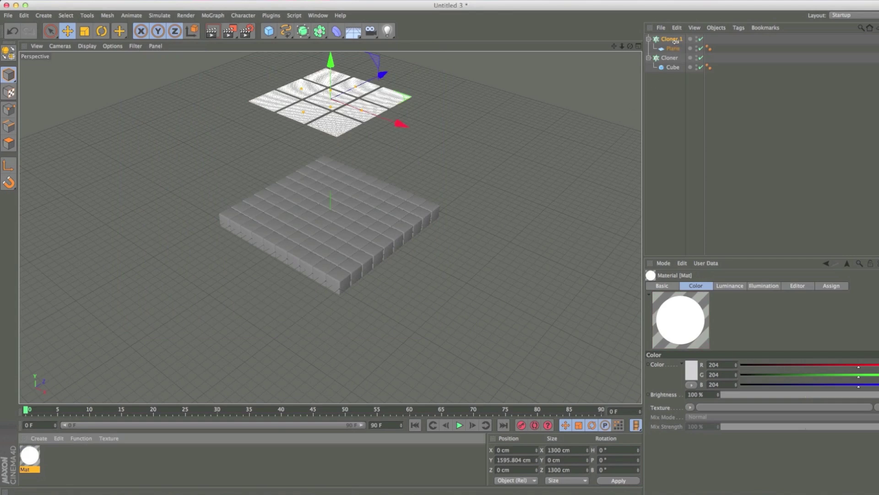
- Apply Mat to the Plane under Cloner.1, then zoom and orbit to inspect the white tiles
{"action": "left_click_drag", "start_coordinate": [673, 47], "coordinate": [674, 48]}
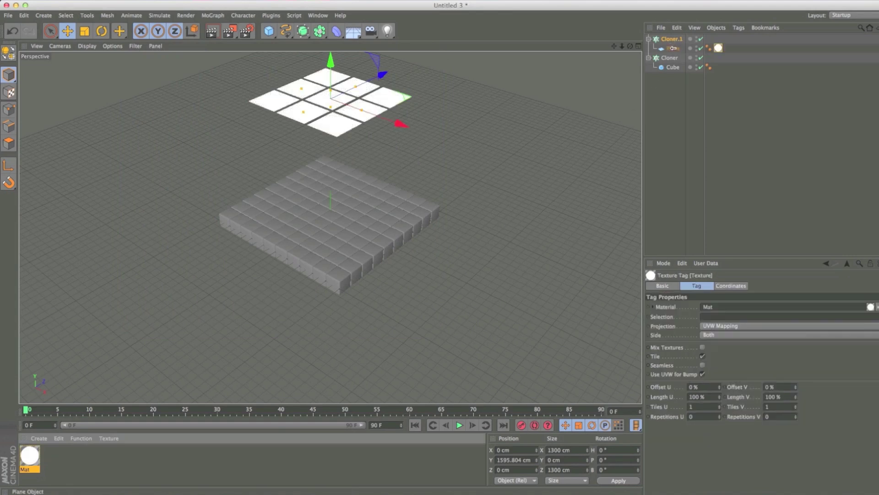
{"action": "left_click_drag", "start_coordinate": [622, 46], "coordinate": [330, 227]}
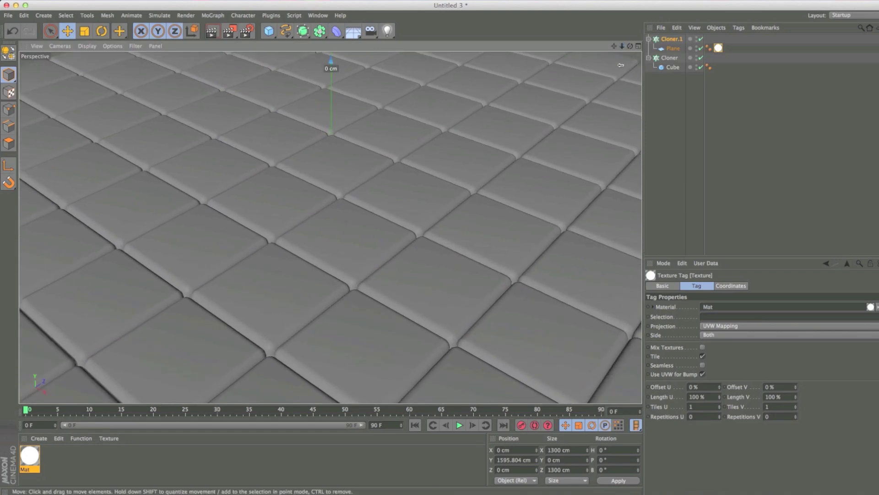
{"action": "left_click_drag", "start_coordinate": [630, 47], "coordinate": [330, 226]}
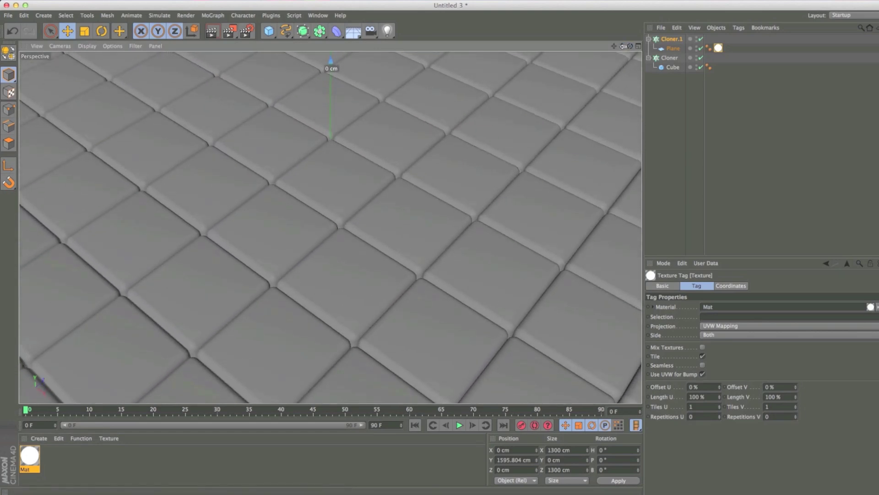
{"action": "scroll", "coordinate": [330, 227], "scroll_direction": "down", "scroll_amount": 2}
{"action": "scroll", "coordinate": [330, 227], "scroll_direction": "down", "scroll_amount": 2}
{"action": "scroll", "coordinate": [330, 227], "scroll_direction": "down", "scroll_amount": 1}
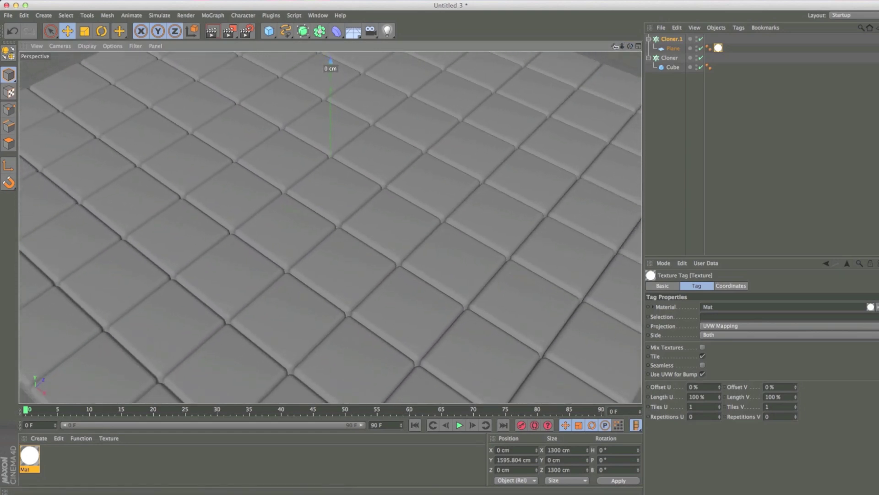
{"action": "scroll", "coordinate": [330, 227], "scroll_direction": "up", "scroll_amount": 2}
{"action": "scroll", "coordinate": [330, 227], "scroll_direction": "up", "scroll_amount": 2}
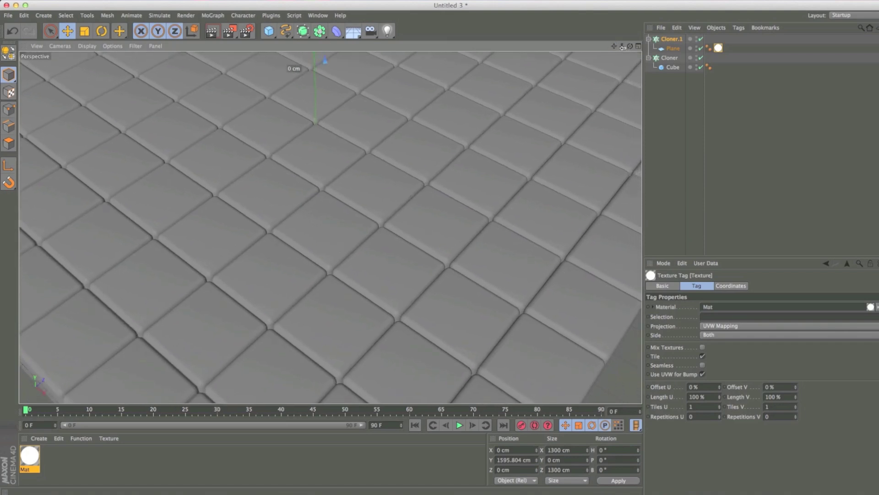
{"action": "scroll", "coordinate": [329, 227], "scroll_direction": "up", "scroll_amount": 1}
{"action": "scroll", "coordinate": [330, 227], "scroll_direction": "up", "scroll_amount": 2}
{"action": "scroll", "coordinate": [330, 227], "scroll_direction": "down", "scroll_amount": 1}
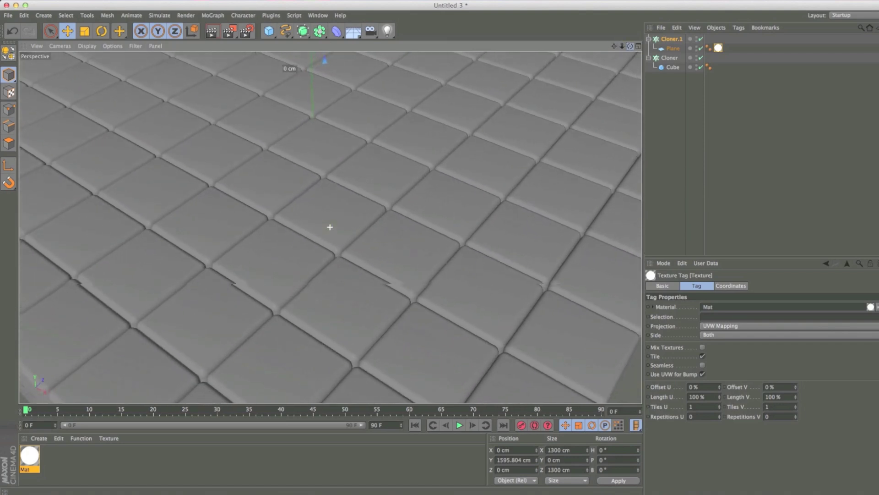
{"action": "scroll", "coordinate": [330, 227], "scroll_direction": "down", "scroll_amount": 1}
{"action": "scroll", "coordinate": [329, 227], "scroll_direction": "up", "scroll_amount": 1}
{"action": "scroll", "coordinate": [330, 227], "scroll_direction": "up", "scroll_amount": 2}
{"action": "scroll", "coordinate": [329, 228], "scroll_direction": "up", "scroll_amount": 1}
{"action": "scroll", "coordinate": [330, 227], "scroll_direction": "up", "scroll_amount": 1}
{"action": "scroll", "coordinate": [330, 228], "scroll_direction": "down", "scroll_amount": 1}
{"action": "scroll", "coordinate": [331, 227], "scroll_direction": "down", "scroll_amount": 1}
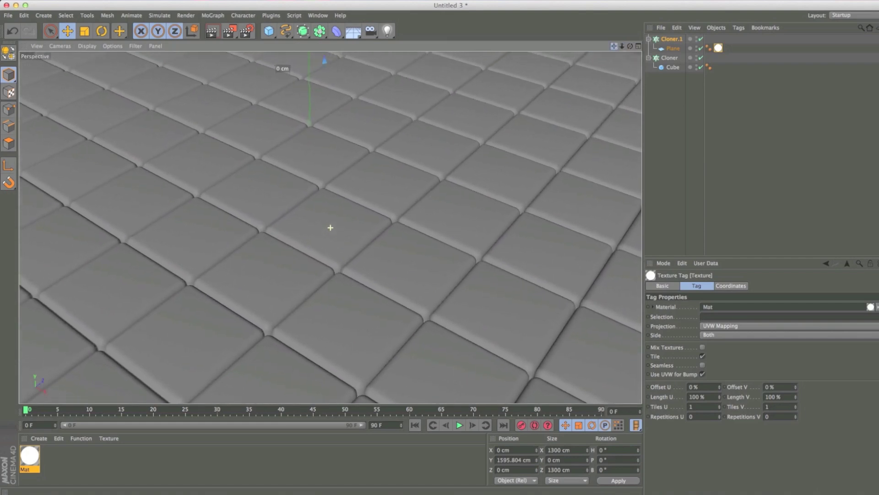
{"action": "scroll", "coordinate": [331, 228], "scroll_direction": "down", "scroll_amount": 1}
{"action": "scroll", "coordinate": [330, 227], "scroll_direction": "down", "scroll_amount": 1}
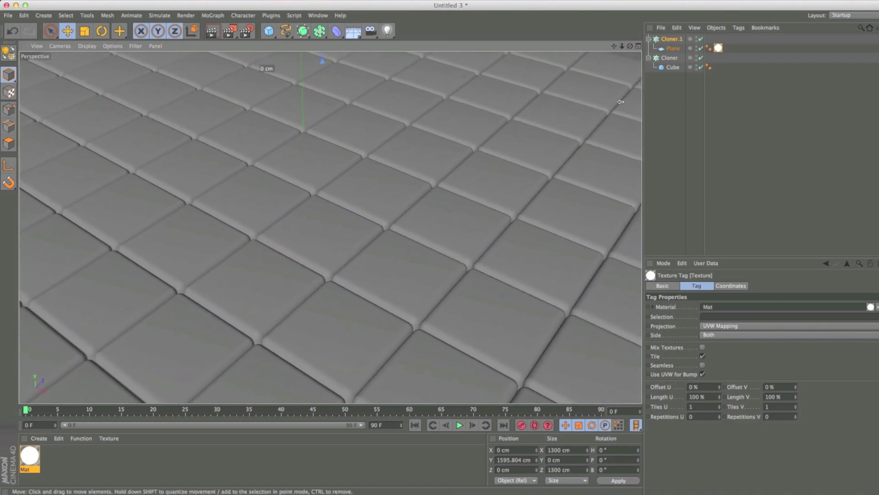
{"action": "scroll", "coordinate": [330, 227], "scroll_direction": "up", "scroll_amount": 1}
{"action": "scroll", "coordinate": [330, 227], "scroll_direction": "up", "scroll_amount": 1}
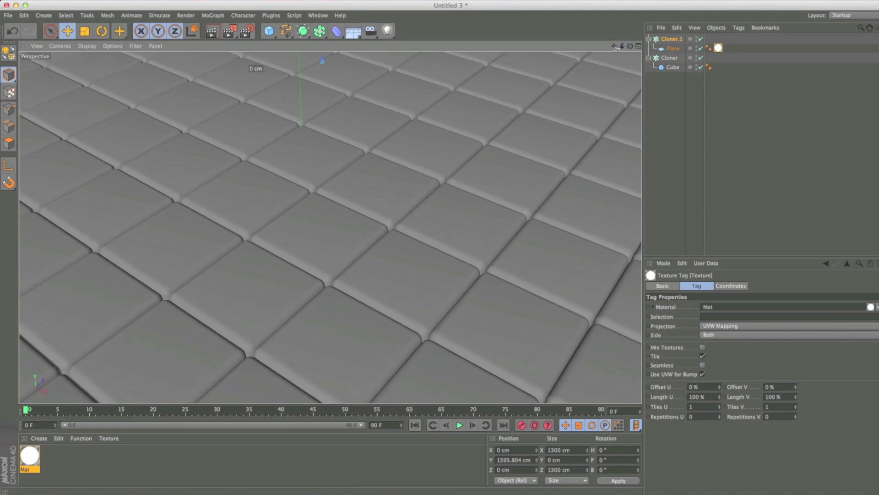
{"action": "scroll", "coordinate": [330, 228], "scroll_direction": "up", "scroll_amount": 1}
{"action": "scroll", "coordinate": [330, 227], "scroll_direction": "up", "scroll_amount": 1}
{"action": "scroll", "coordinate": [330, 227], "scroll_direction": "up", "scroll_amount": 1}
{"action": "scroll", "coordinate": [330, 227], "scroll_direction": "up", "scroll_amount": 1}
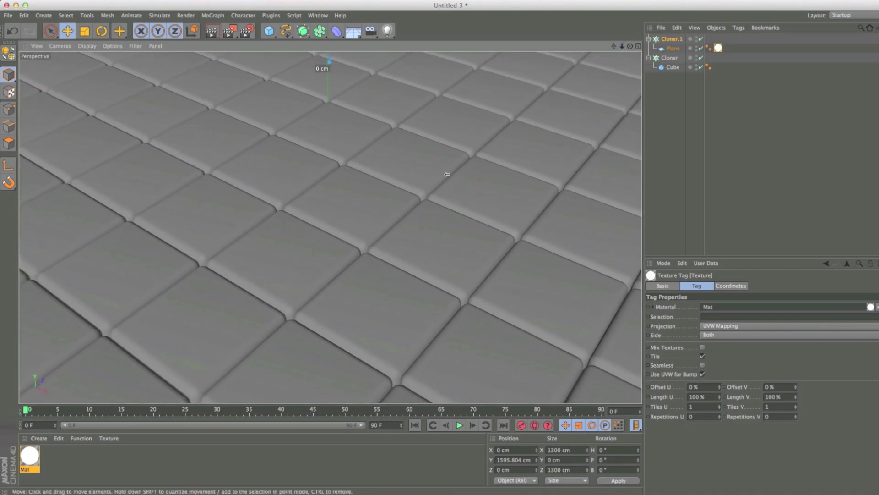
- Make the cube Cloner editable, expand its null of cubes, and create new material Mat.1
{"action": "left_click", "coordinate": [669, 59]}
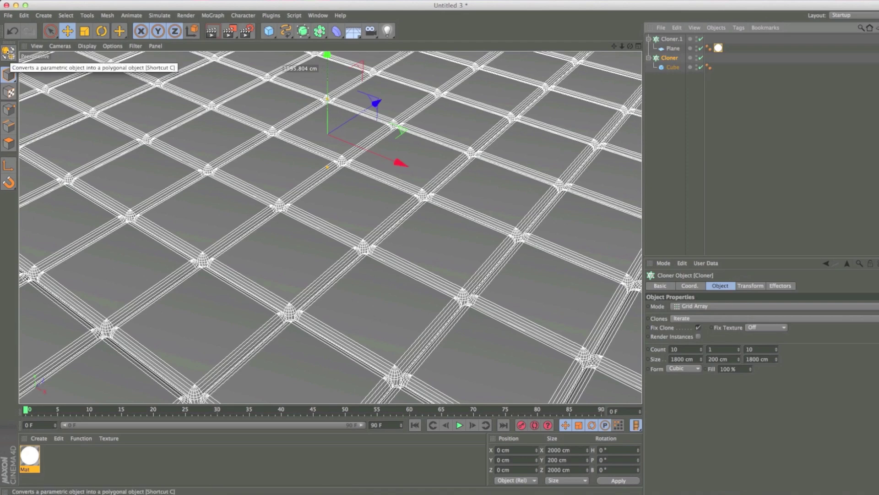
{"action": "left_click", "coordinate": [8, 52]}
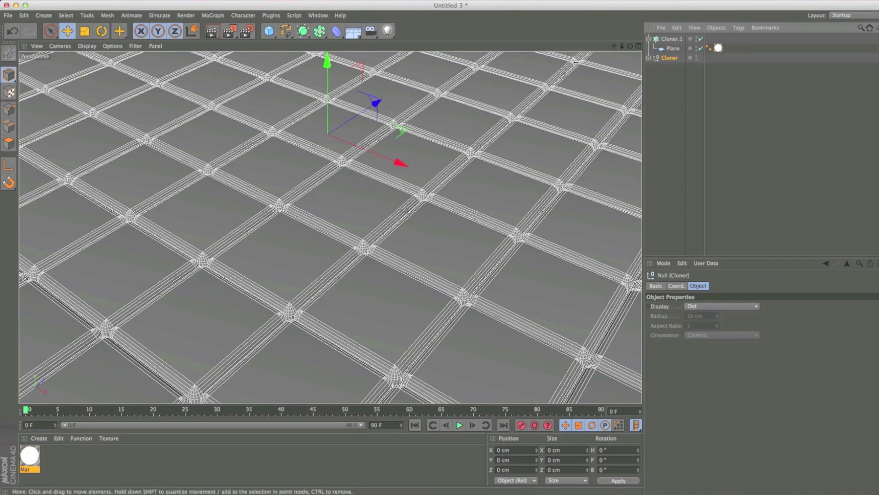
{"action": "left_click", "coordinate": [648, 58]}
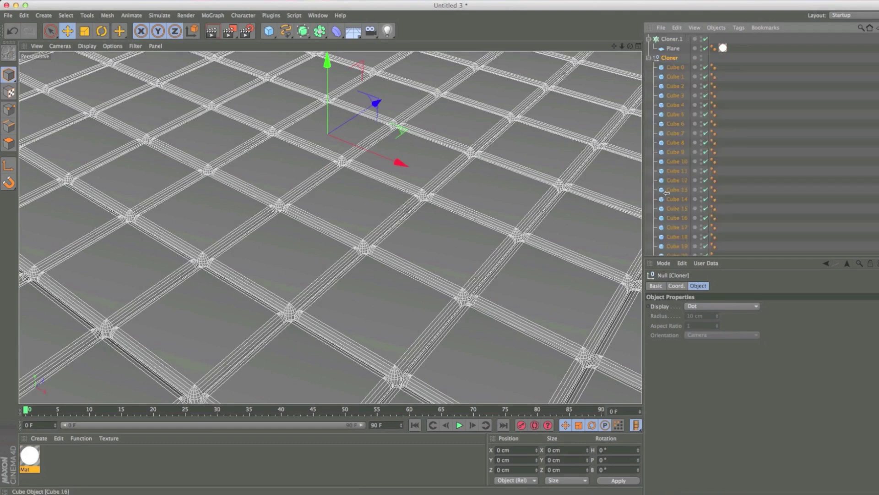
{"action": "left_click", "coordinate": [42, 438]}
{"action": "left_click", "coordinate": [55, 357]}
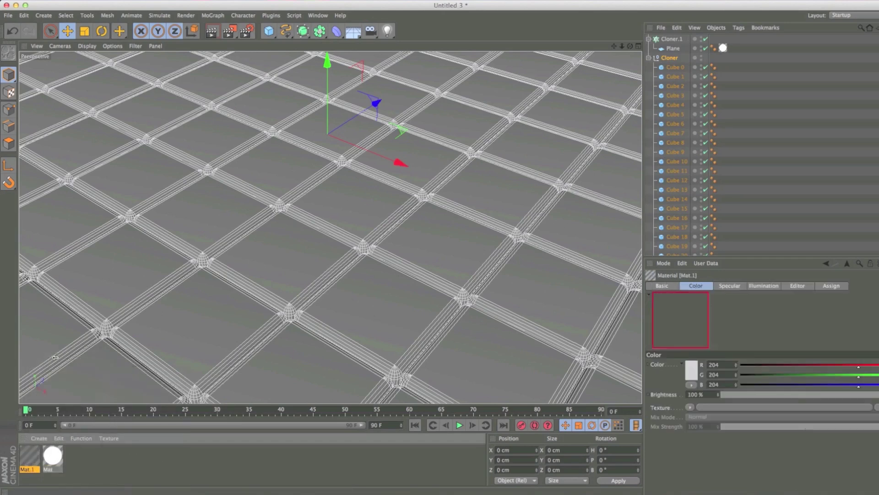
- Turn off Mat.1's specular and set its colour to blue, R 22 G 111 B 220
{"action": "double_click", "coordinate": [30, 454]}
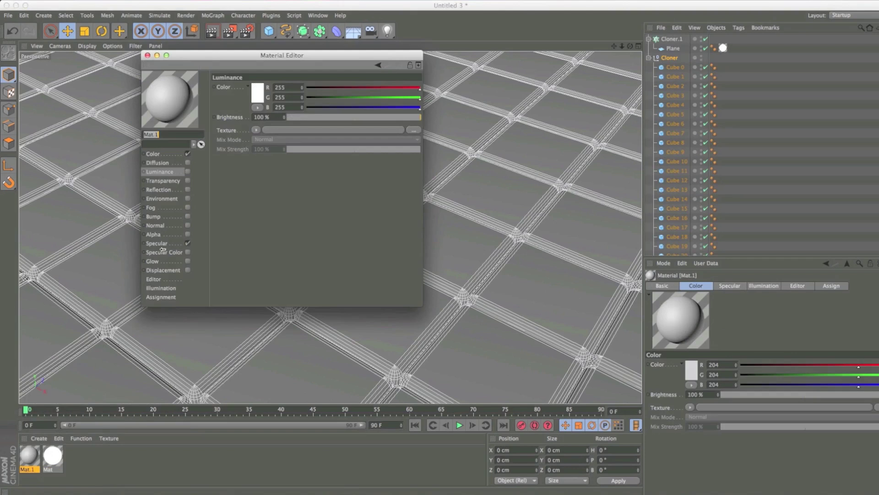
{"action": "left_click", "coordinate": [188, 243]}
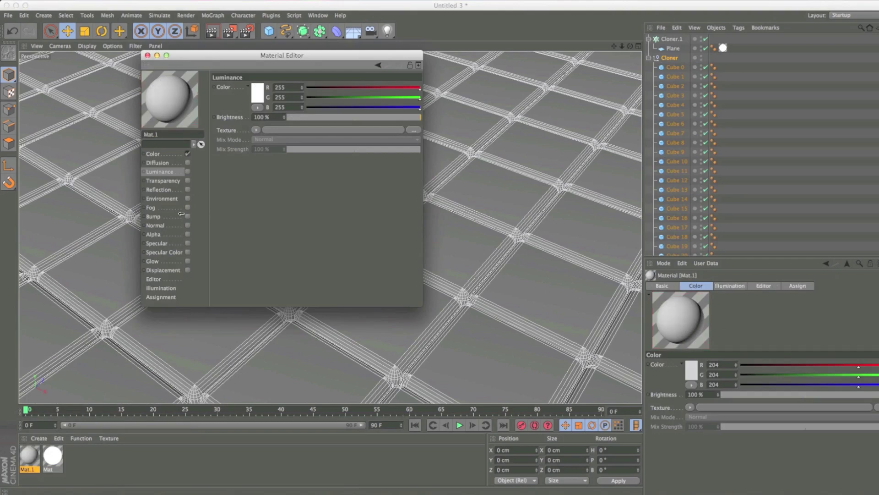
{"action": "left_click", "coordinate": [160, 154]}
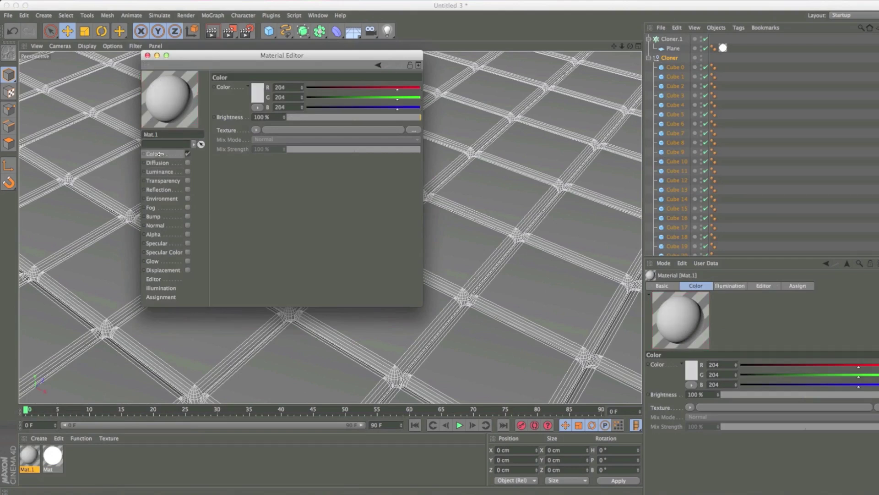
{"action": "left_click", "coordinate": [258, 96]}
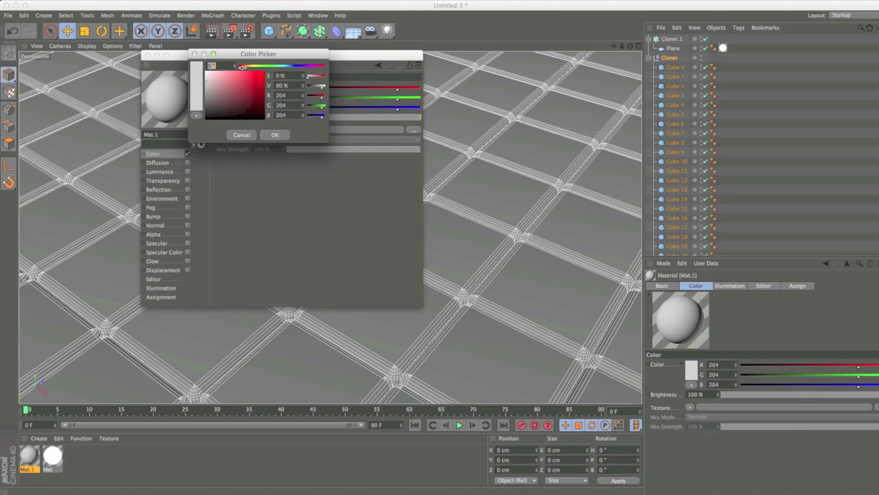
{"action": "left_click", "coordinate": [279, 66]}
{"action": "left_click_drag", "start_coordinate": [280, 67], "coordinate": [289, 68]}
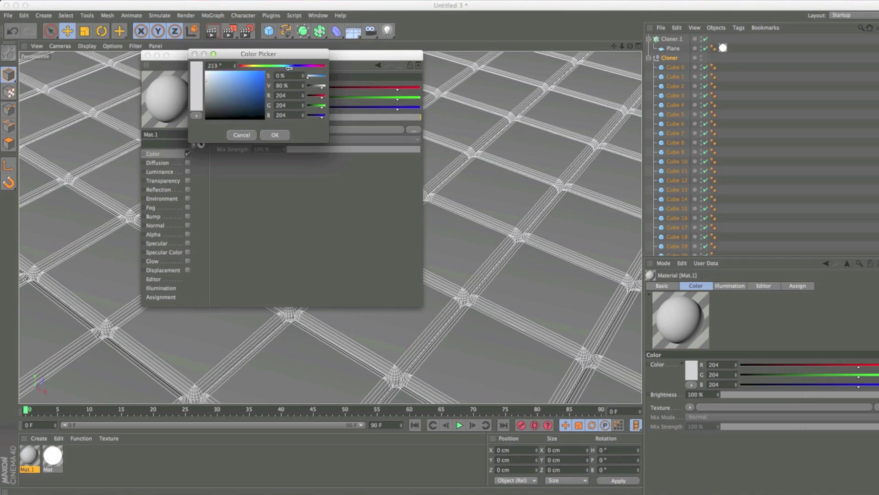
{"action": "left_click", "coordinate": [260, 77]}
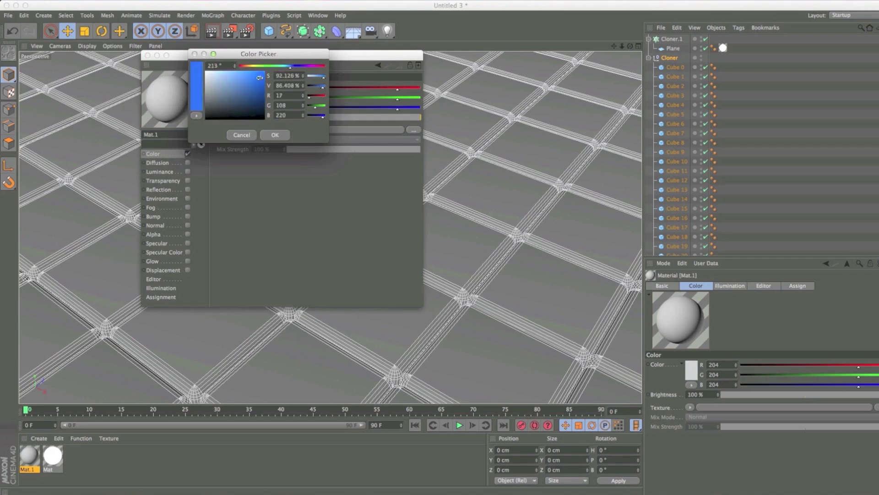
{"action": "left_click", "coordinate": [275, 135]}
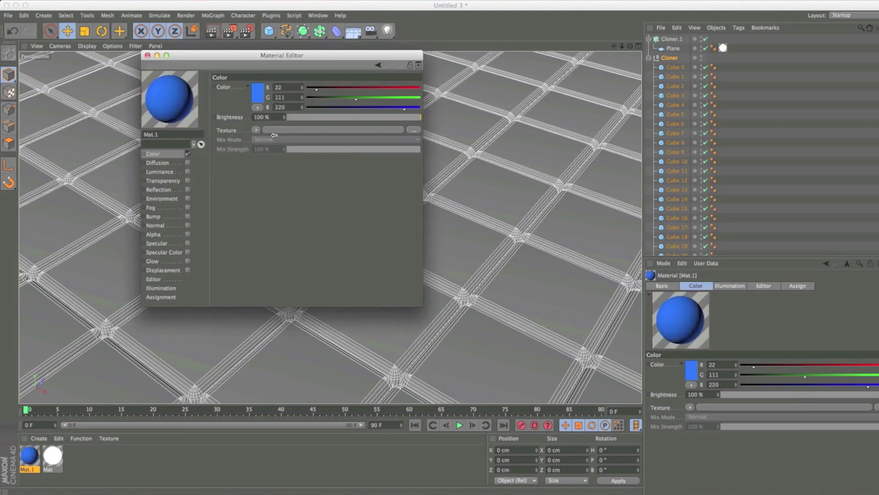
- Enable Mat.1's Reflection channel with 20% brightness
{"action": "left_click", "coordinate": [155, 189]}
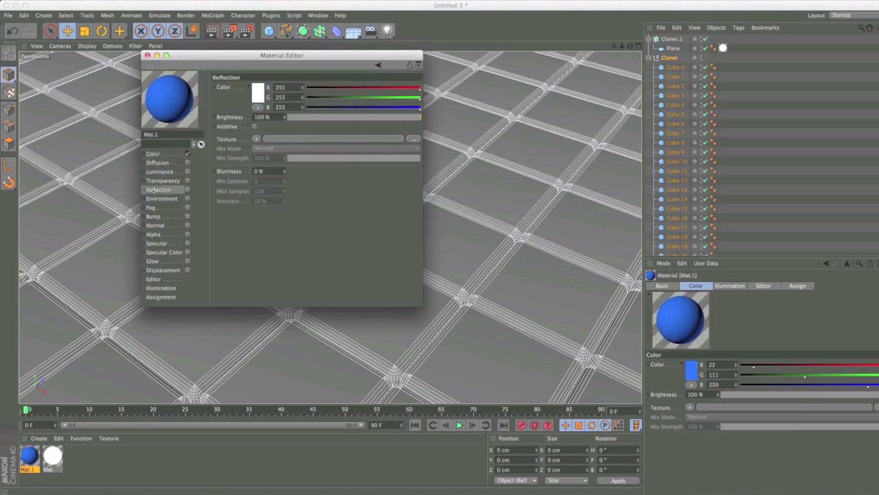
{"action": "left_click", "coordinate": [188, 189]}
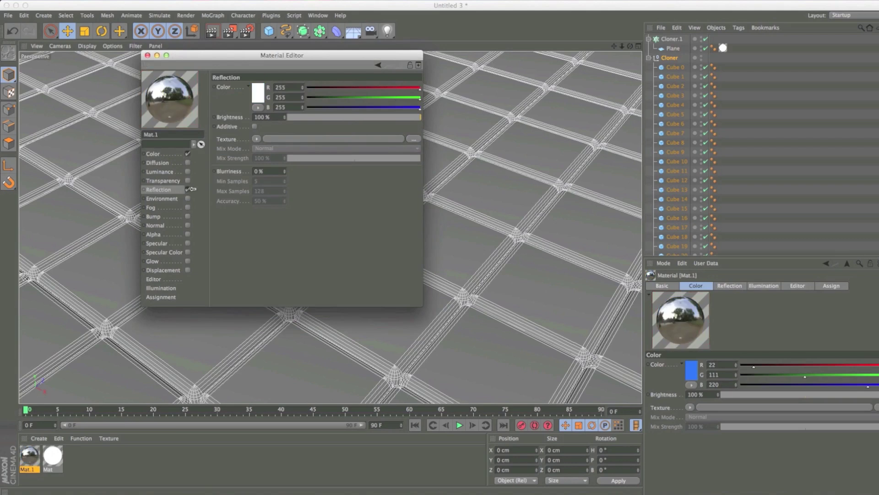
{"action": "left_click", "coordinate": [268, 117]}
{"action": "type", "text": "20"}
{"action": "key", "text": "Return"}
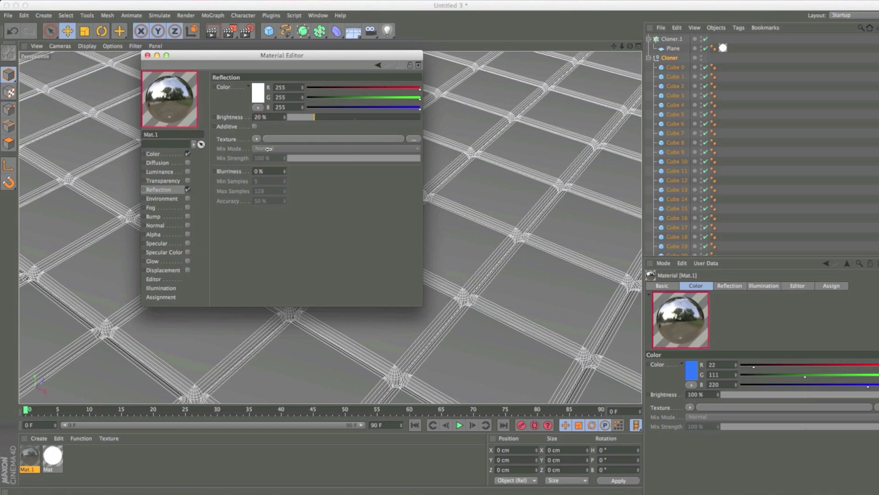
- Use a Fresnel reflection texture at 20% mix strength and close the material editor
{"action": "left_click", "coordinate": [256, 139]}
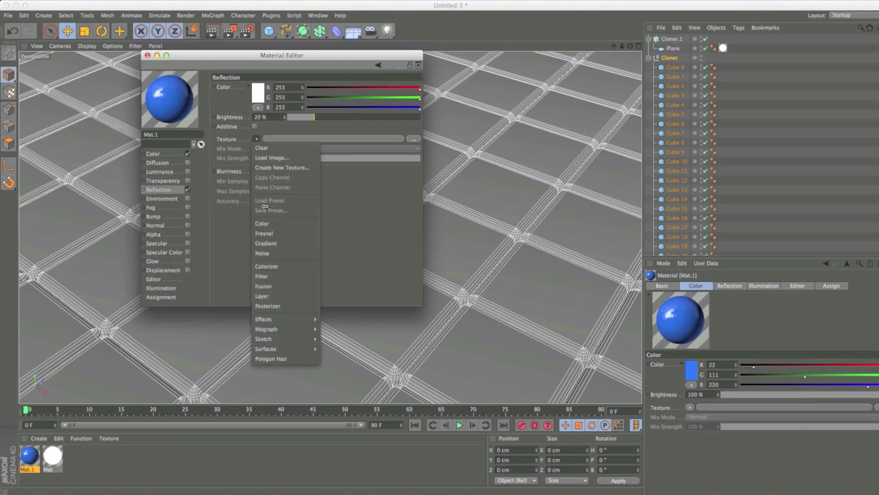
{"action": "left_click", "coordinate": [263, 235]}
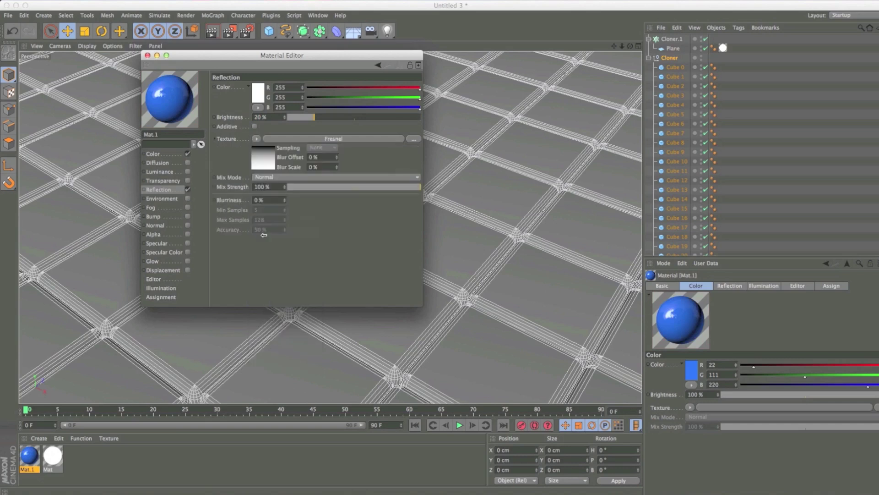
{"action": "double_click", "coordinate": [274, 187]}
{"action": "type", "text": "20"}
{"action": "key", "text": "Return"}
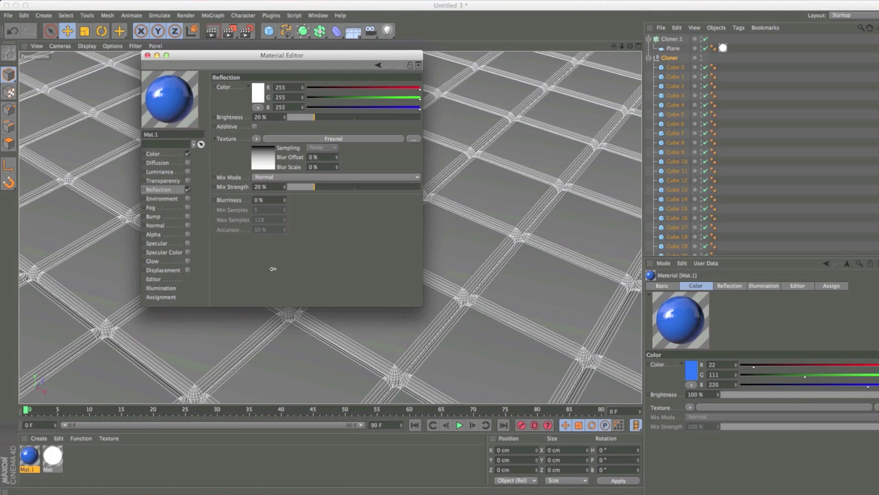
{"action": "left_click", "coordinate": [147, 56]}
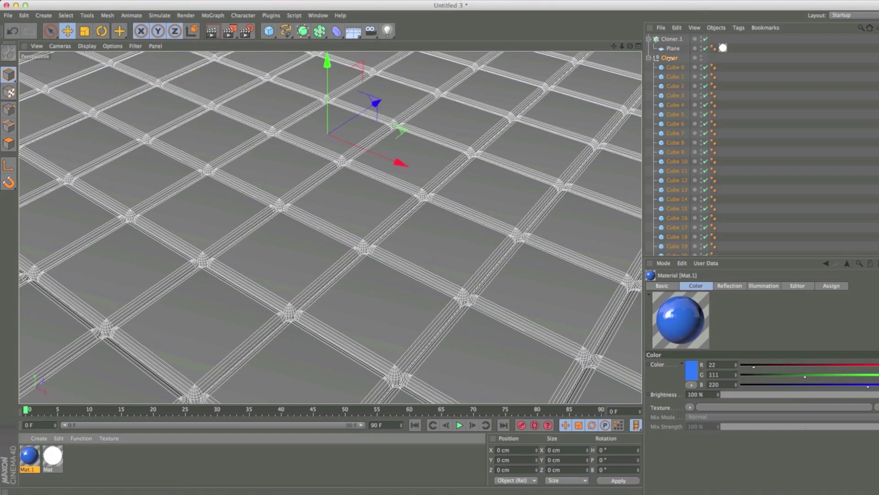
- Apply the blue Mat.1 to the Cloner, then create a new material Mat.2
{"action": "left_click_drag", "start_coordinate": [669, 58], "coordinate": [670, 58]}
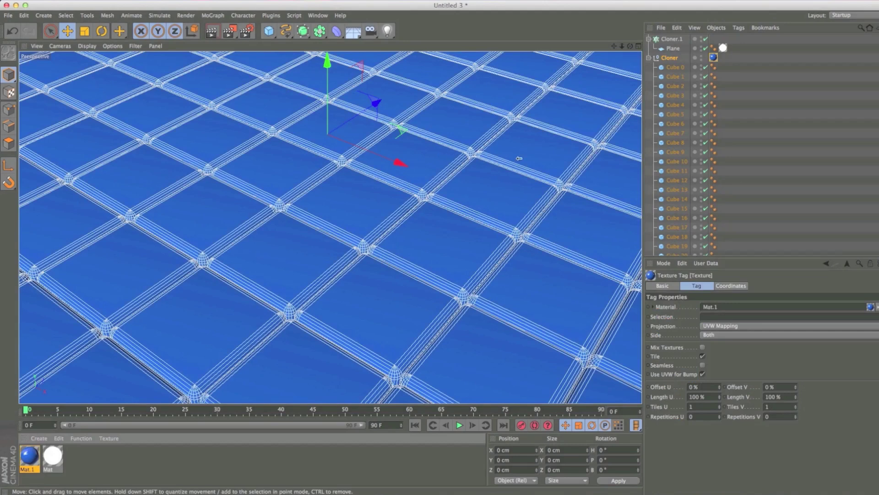
{"action": "left_click", "coordinate": [40, 439]}
{"action": "left_click", "coordinate": [44, 355]}
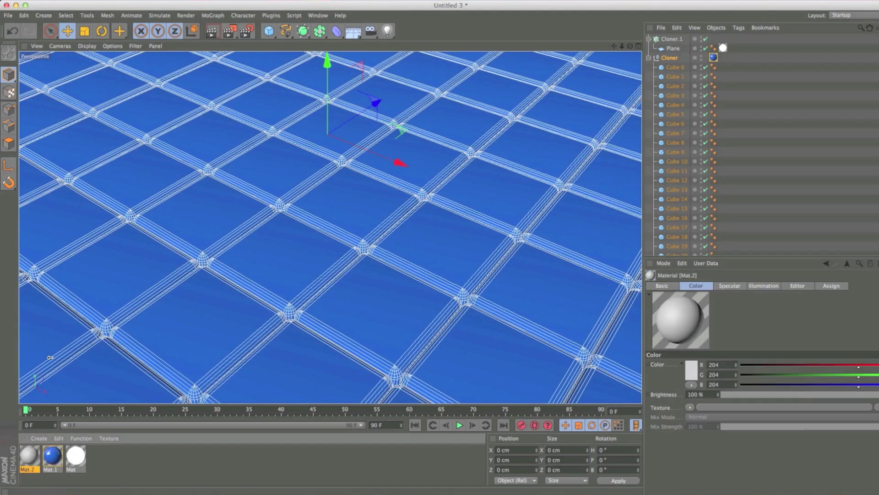
- Set Mat.2's colour to purple (RGB 182/18/232)
{"action": "double_click", "coordinate": [29, 453]}
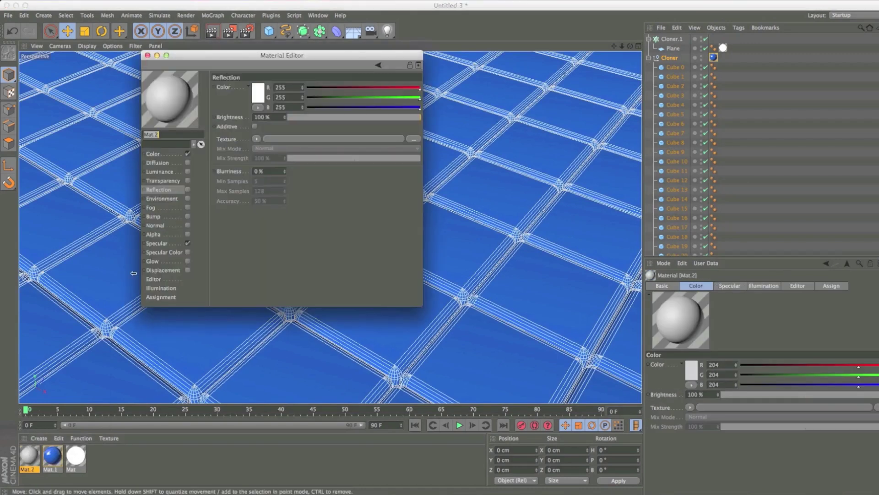
{"action": "left_click", "coordinate": [157, 155]}
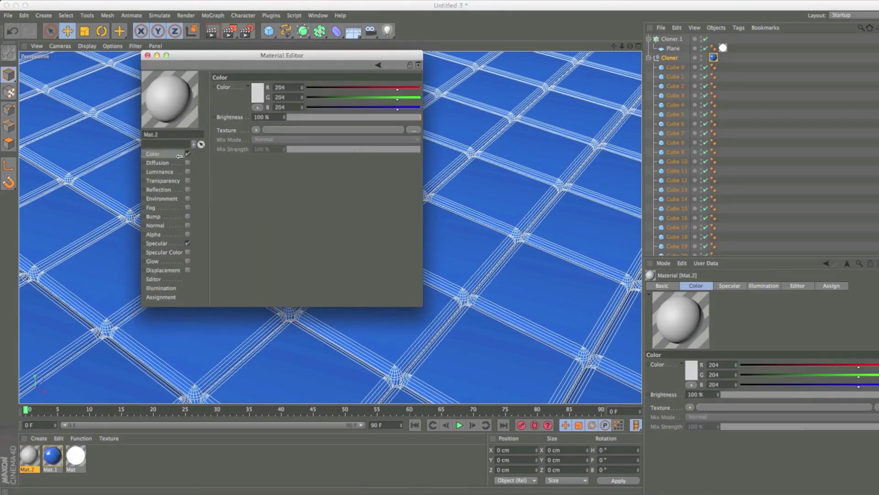
{"action": "left_click", "coordinate": [257, 95]}
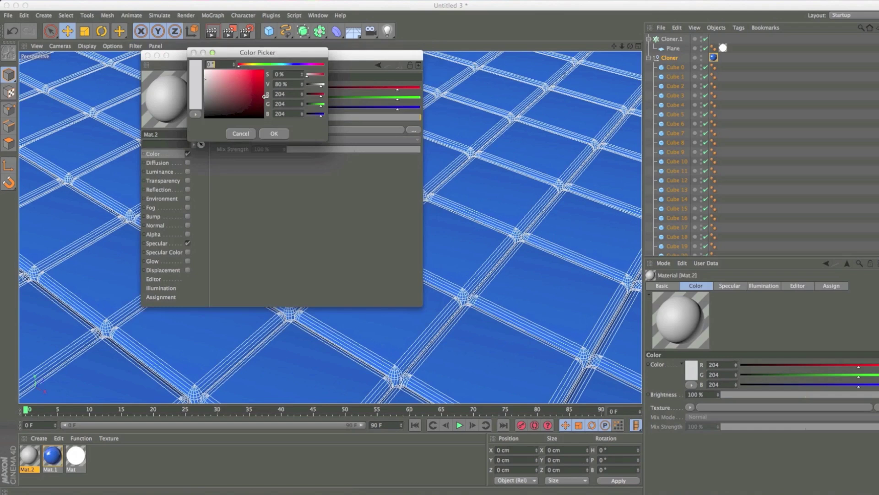
{"action": "left_click", "coordinate": [278, 64]}
{"action": "left_click_drag", "start_coordinate": [278, 65], "coordinate": [307, 64]}
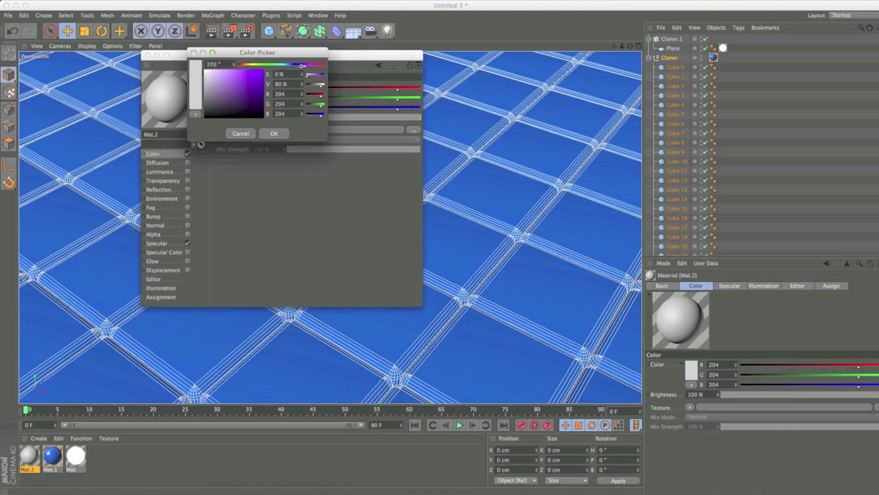
{"action": "left_click", "coordinate": [257, 74]}
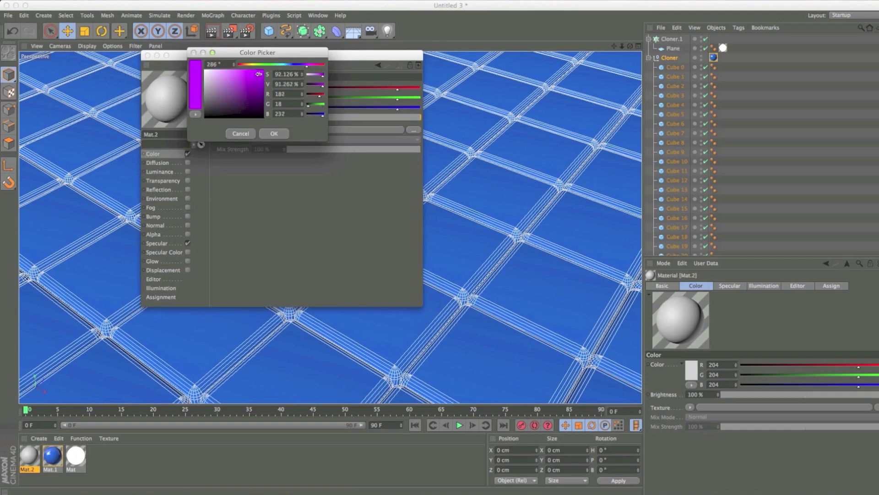
{"action": "left_click", "coordinate": [275, 133]}
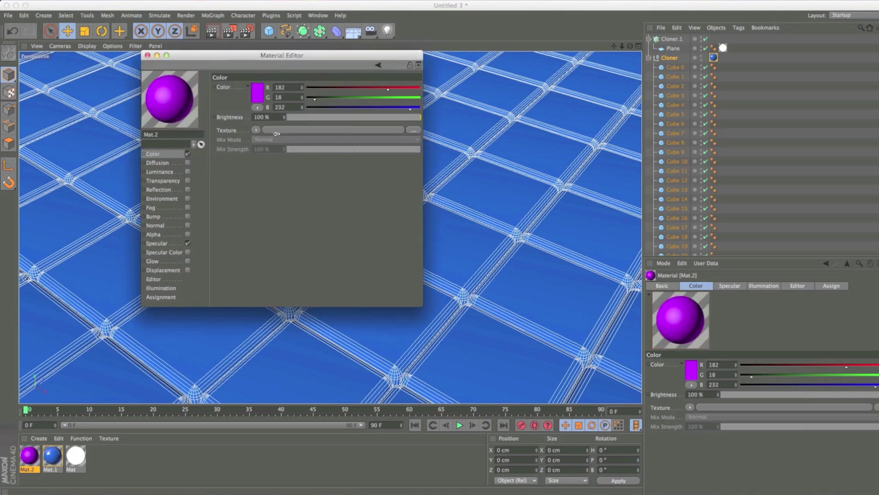
- Disable Mat.2's specular and add Fresnel reflection at 20% brightness and 20% mix strength
{"action": "left_click", "coordinate": [188, 243]}
{"action": "left_click", "coordinate": [158, 190]}
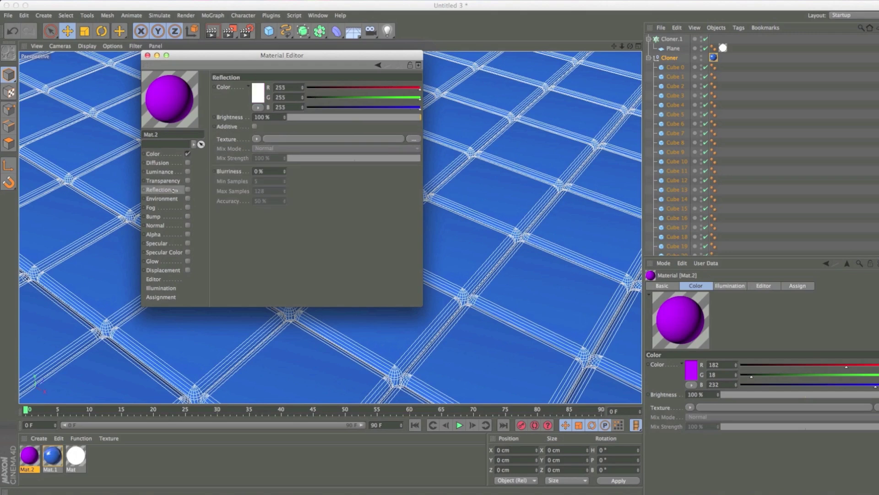
{"action": "left_click", "coordinate": [187, 189]}
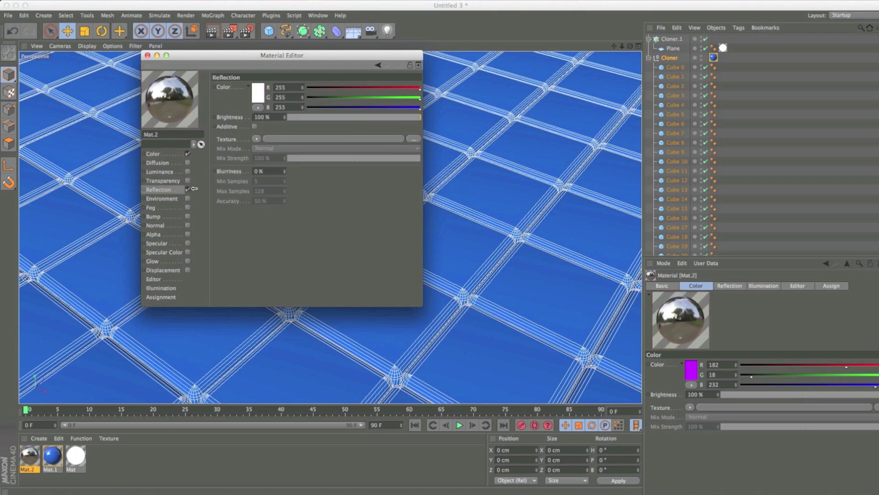
{"action": "left_click", "coordinate": [266, 117]}
{"action": "type", "text": "20"}
{"action": "key", "text": "Return"}
{"action": "left_click", "coordinate": [255, 139]}
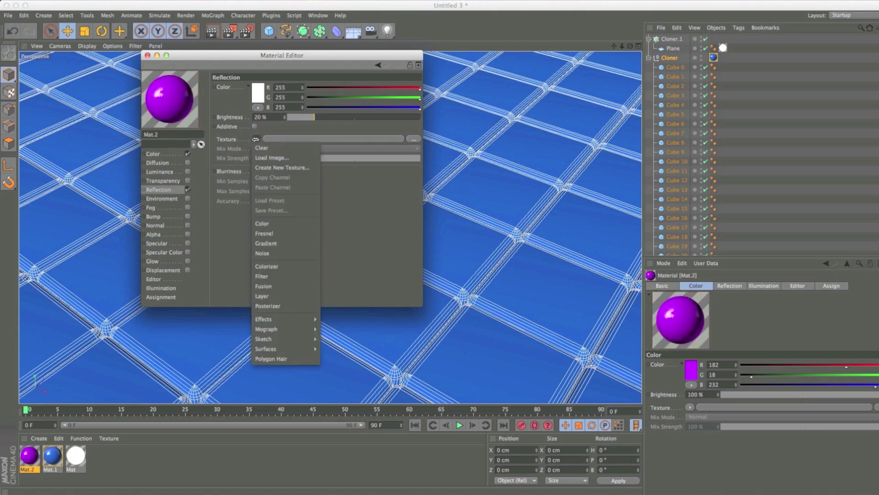
{"action": "left_click", "coordinate": [269, 232]}
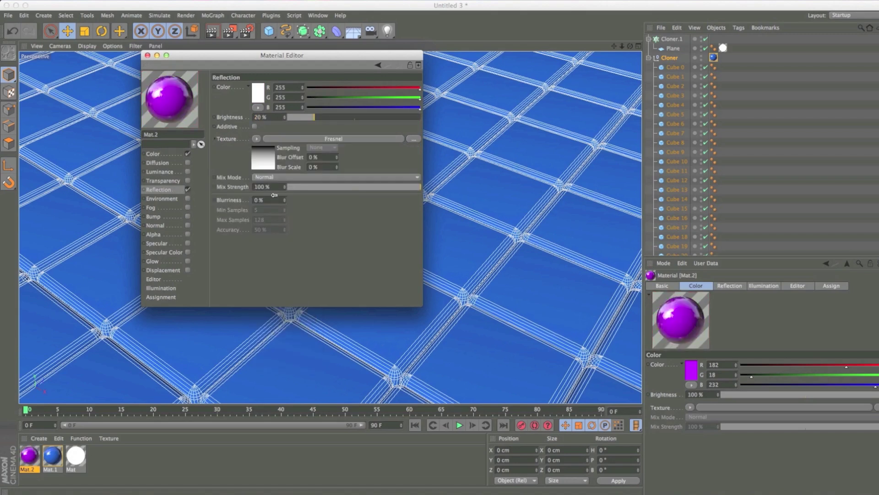
{"action": "type", "text": "20"}
{"action": "key", "text": "Return"}
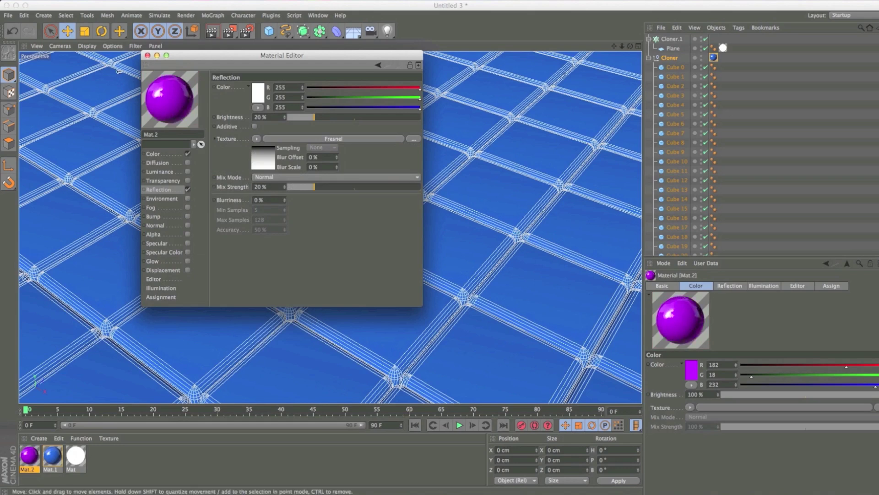
{"action": "left_click", "coordinate": [148, 55]}
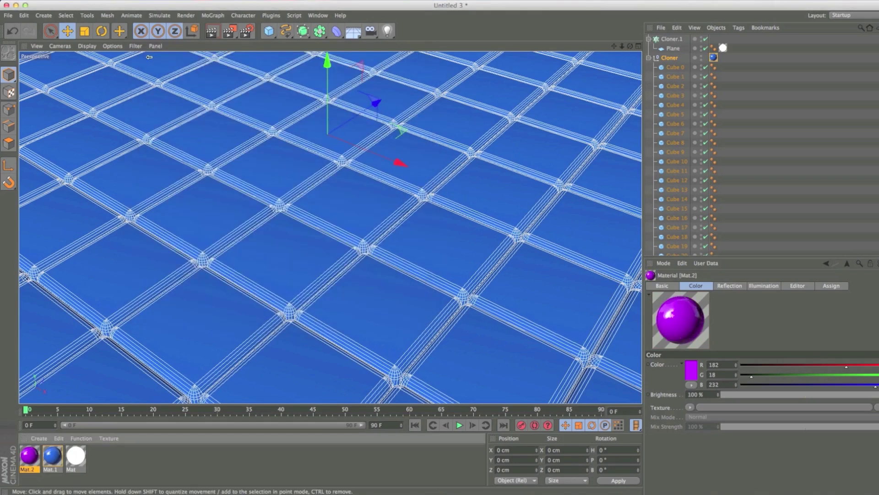
- Raise one cube above the tile grid and collapse the Cloner's cube list
{"action": "left_click", "coordinate": [471, 190]}
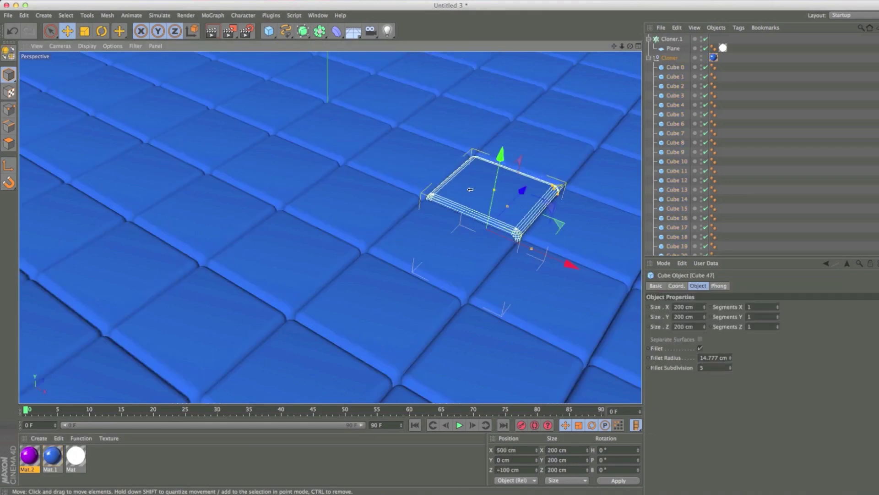
{"action": "mouse_move", "coordinate": [497, 181]}
{"action": "left_mouse_down"}
{"action": "mouse_move", "coordinate": [507, 101]}
{"action": "mouse_move", "coordinate": [503, 109]}
{"action": "left_mouse_up"}
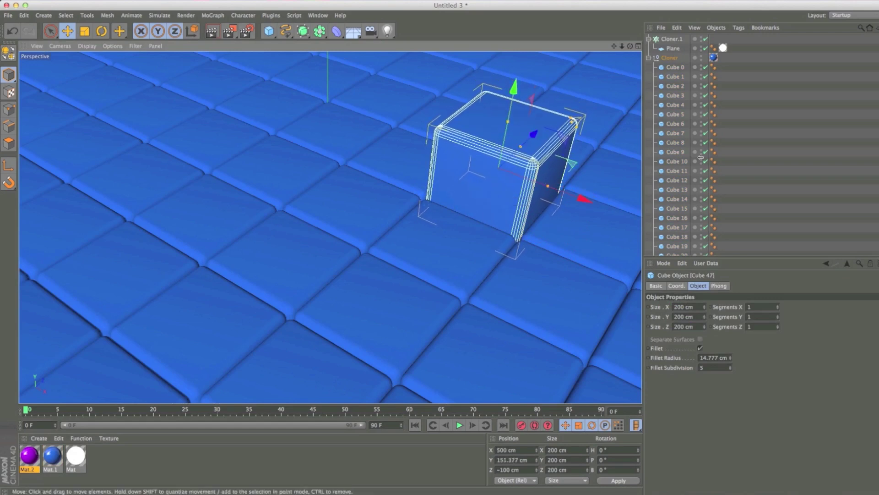
{"action": "left_click", "coordinate": [651, 68]}
{"action": "left_click", "coordinate": [649, 58]}
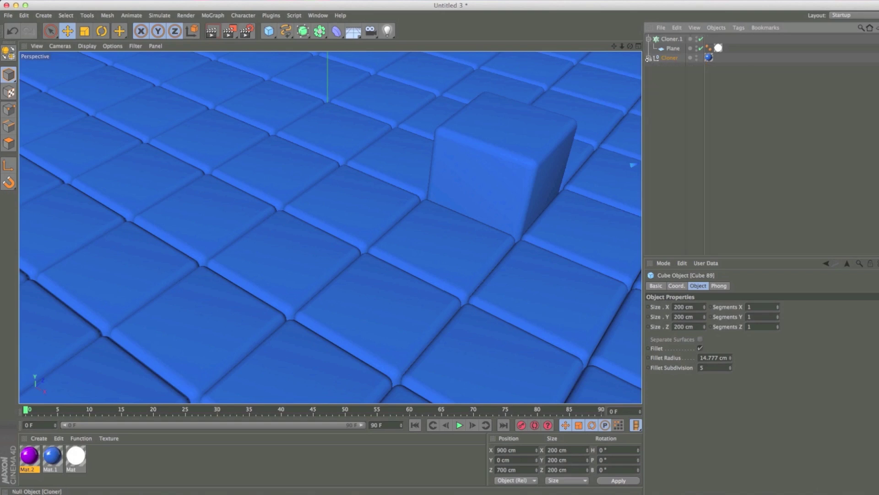
- Apply purple Mat.2 to the raised cube and preview a render of the scene
{"action": "left_click", "coordinate": [462, 155]}
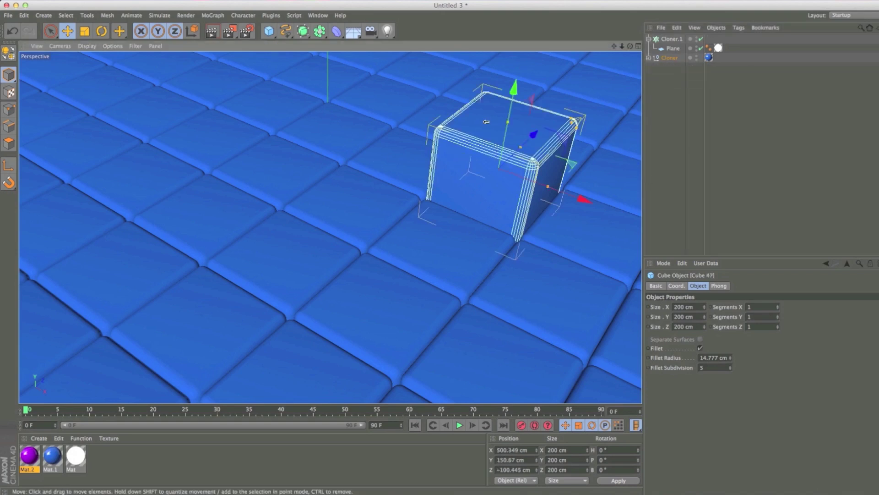
{"action": "left_click_drag", "start_coordinate": [30, 454], "coordinate": [460, 170]}
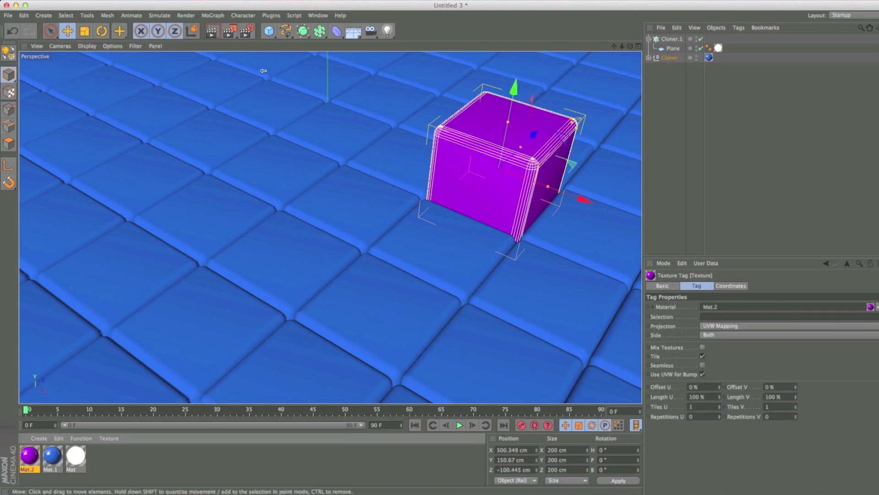
{"action": "left_click", "coordinate": [211, 31]}
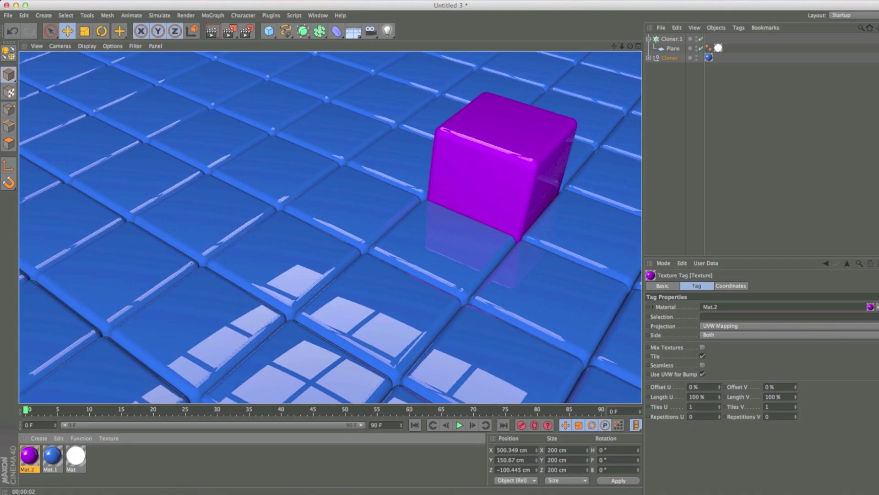
{"action": "left_click", "coordinate": [247, 31]}
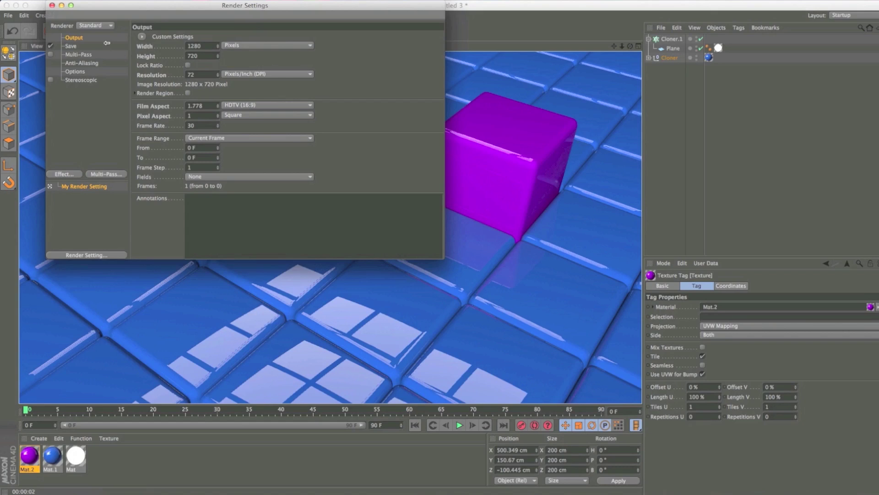
- Add Ambient Occlusion and Global Illumination effects to the render settings
{"action": "left_click", "coordinate": [64, 174]}
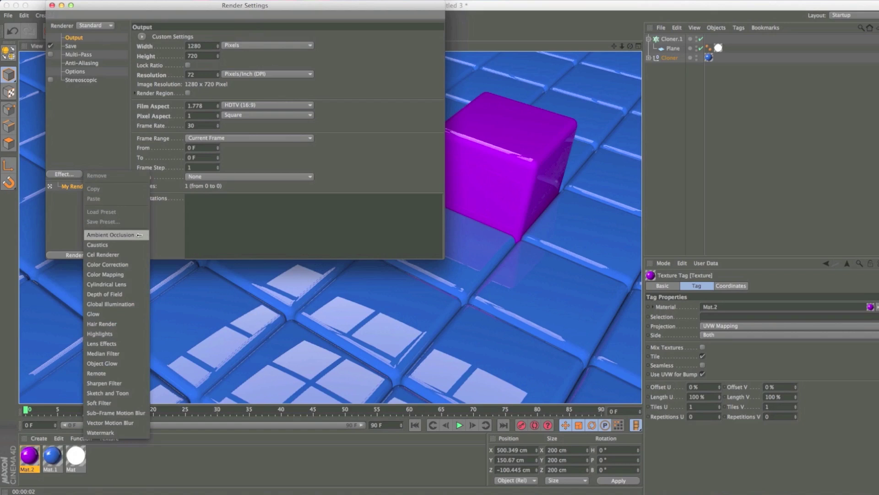
{"action": "left_click", "coordinate": [111, 235]}
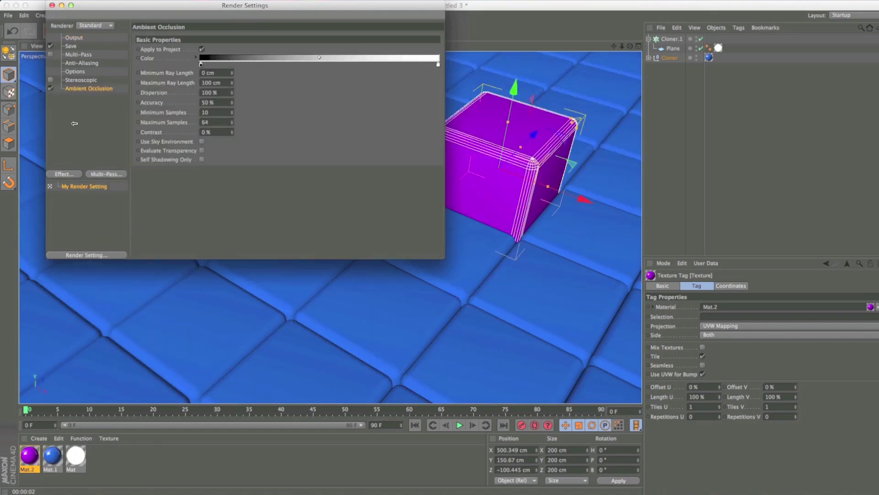
{"action": "left_click", "coordinate": [68, 174]}
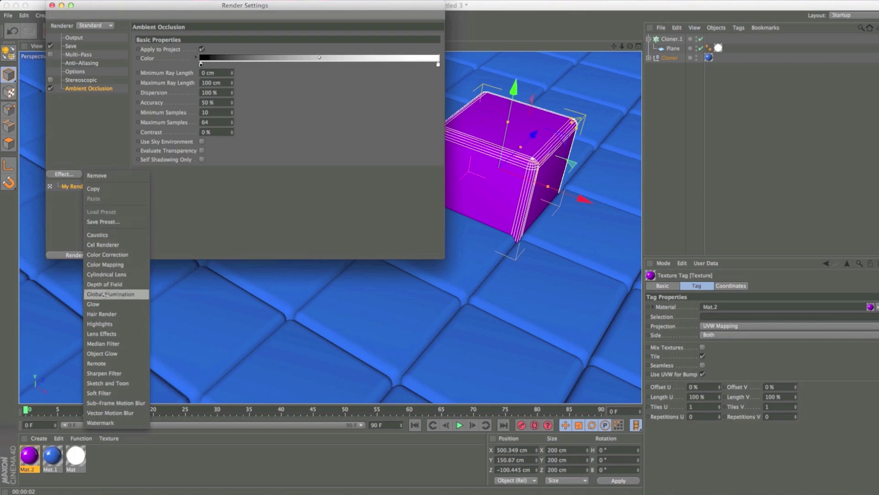
{"action": "left_click", "coordinate": [131, 295]}
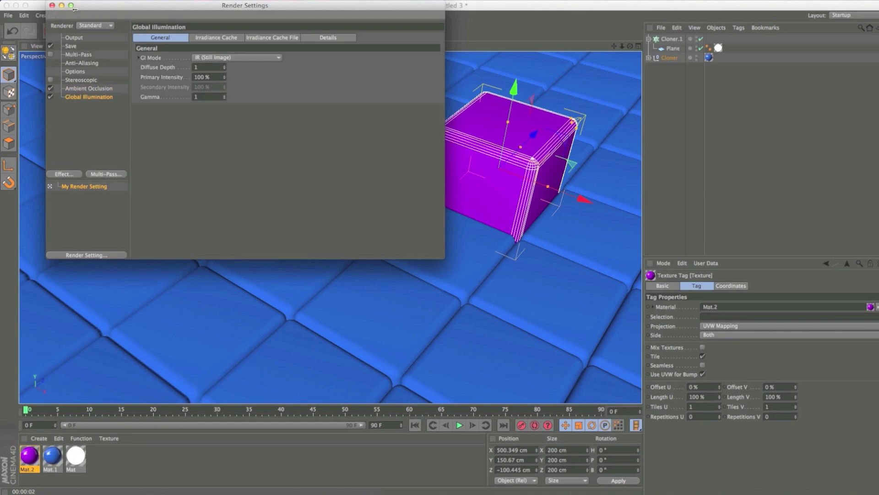
- Set Anti-Aliasing quality to Best and close Render Settings
{"action": "left_click", "coordinate": [73, 38]}
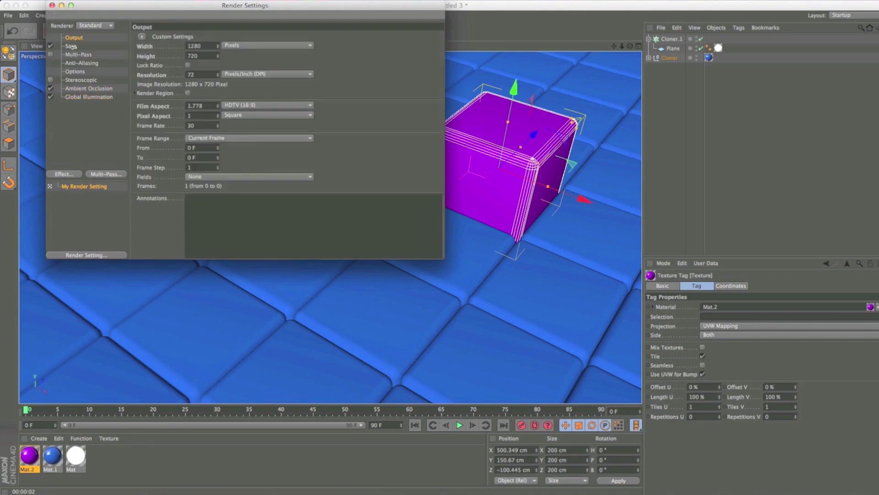
{"action": "left_click", "coordinate": [71, 46]}
{"action": "left_click", "coordinate": [74, 55]}
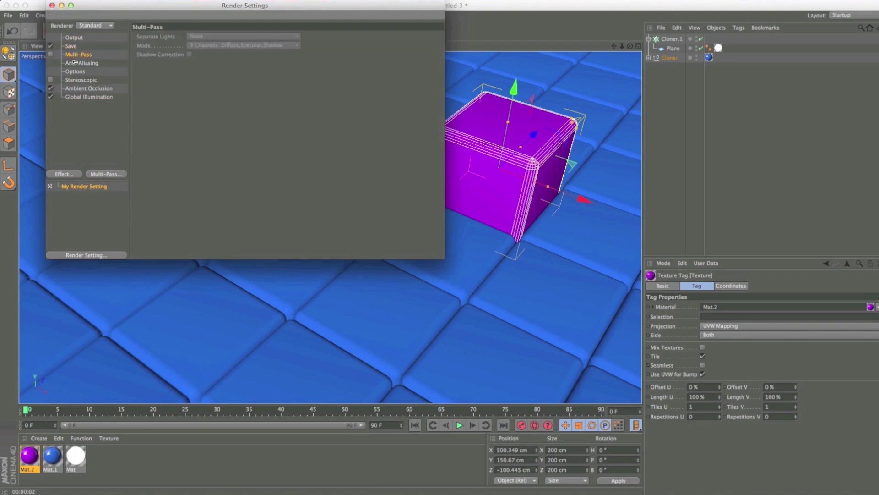
{"action": "left_click", "coordinate": [227, 37]}
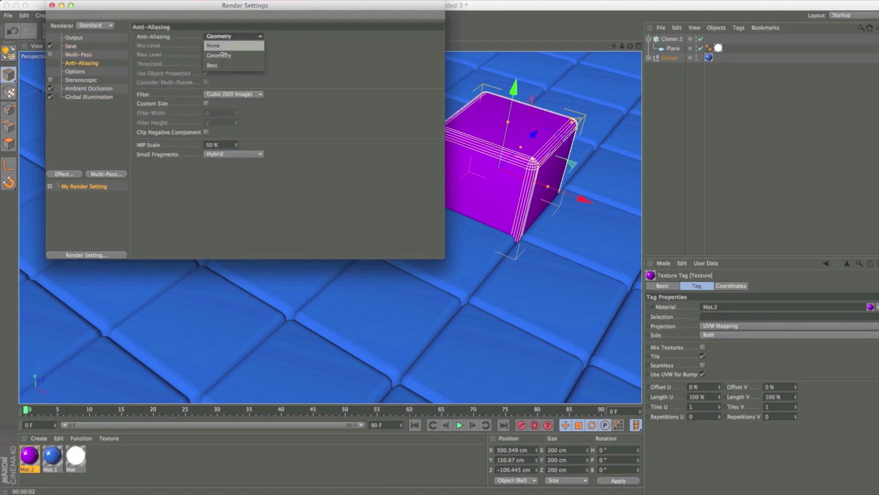
{"action": "left_click", "coordinate": [233, 65]}
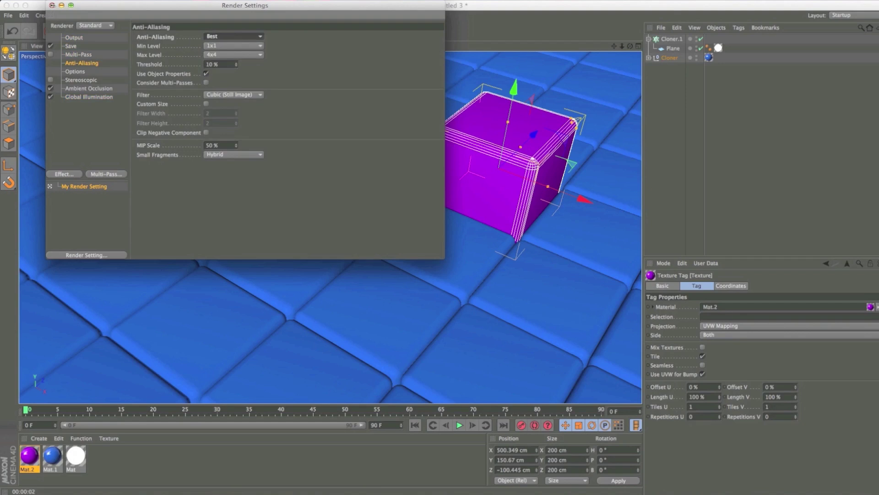
{"action": "left_click", "coordinate": [52, 5]}
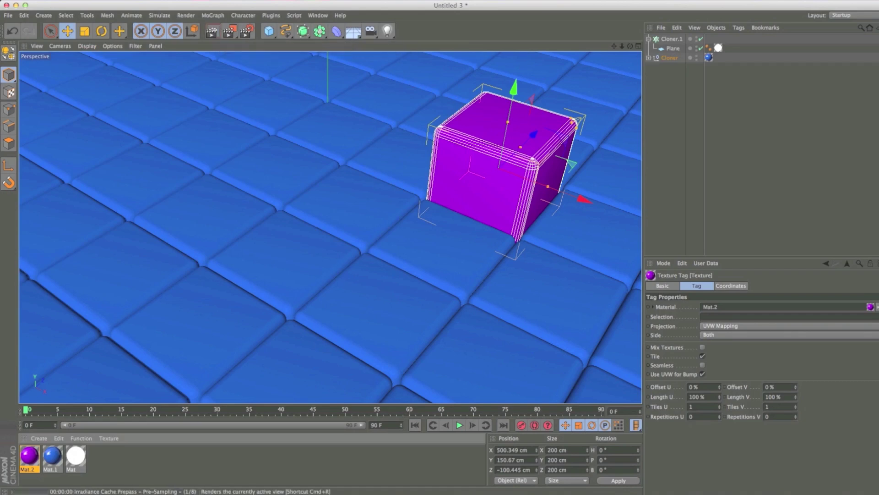
{"action": "left_click", "coordinate": [211, 30]}
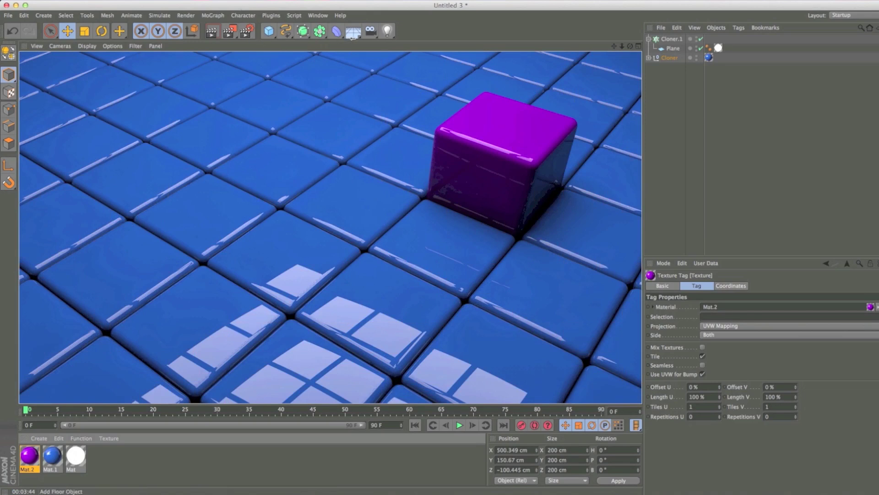
{"action": "left_click", "coordinate": [353, 30]}
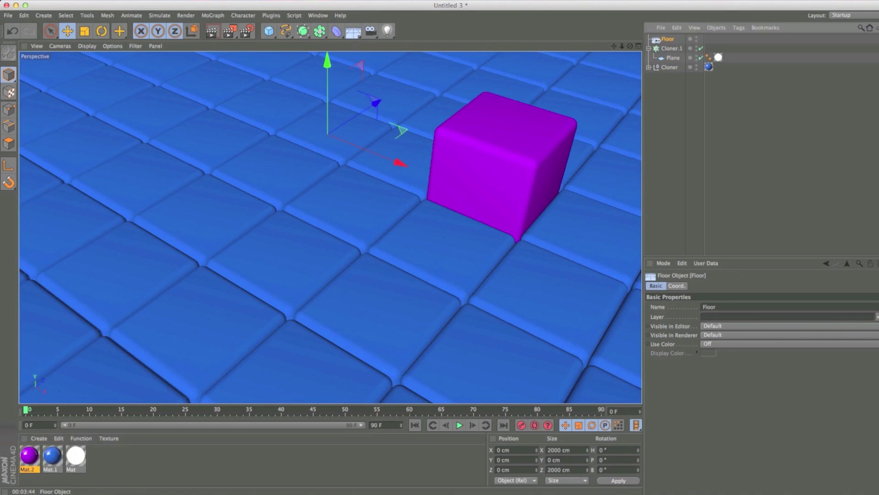
{"action": "key", "text": "Delete"}
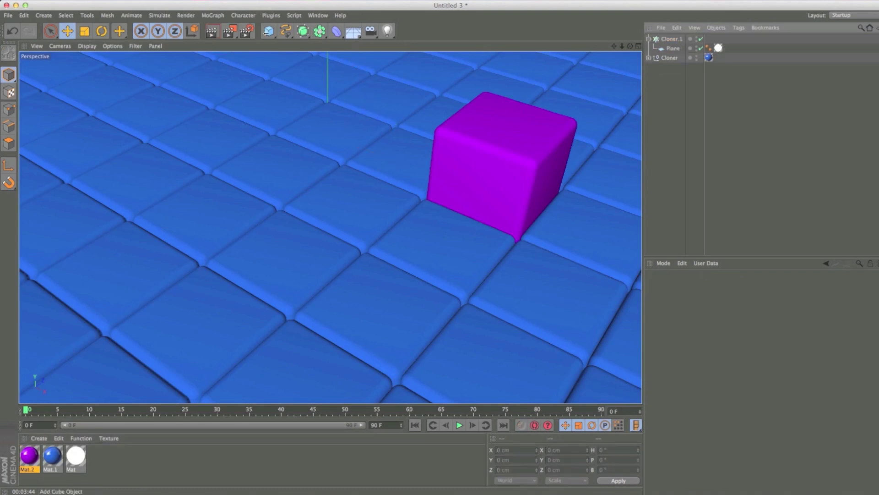
- Add an Area Light above the grid and tilt it down about -54°
{"action": "left_click", "coordinate": [388, 32]}
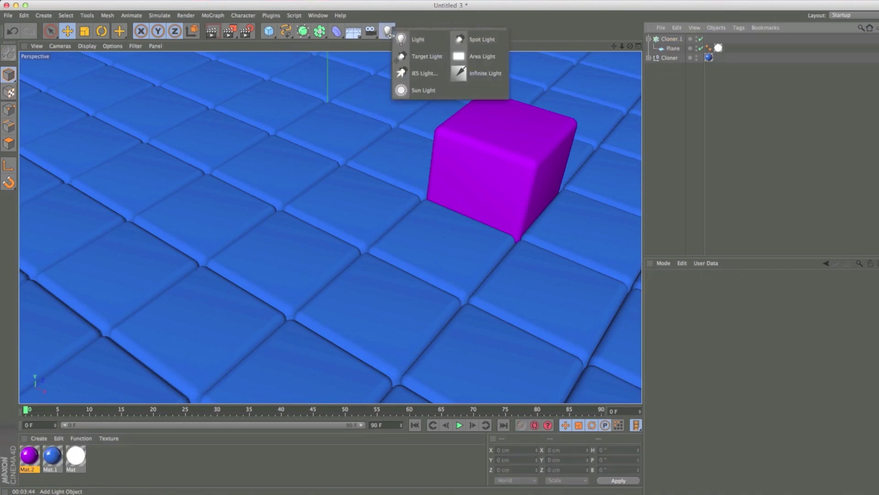
{"action": "left_click", "coordinate": [483, 56]}
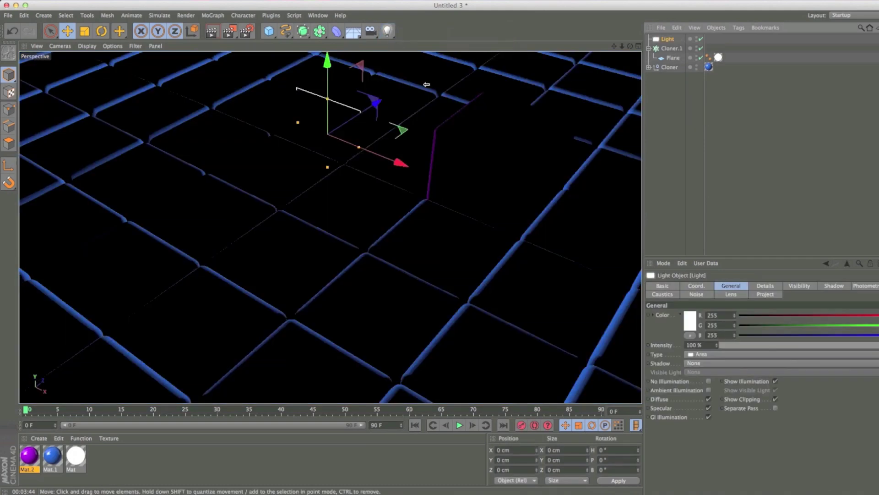
{"action": "left_click_drag", "start_coordinate": [328, 83], "coordinate": [328, 63]}
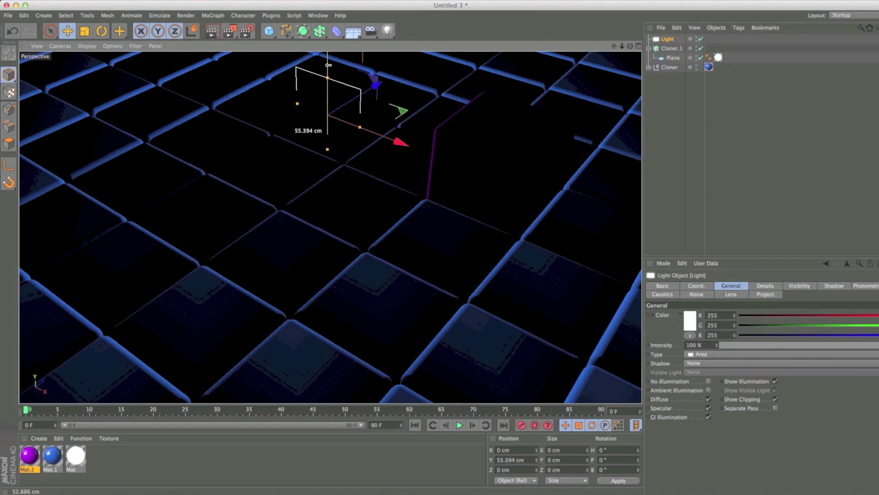
{"action": "left_click", "coordinate": [101, 31]}
{"action": "left_click_drag", "start_coordinate": [292, 109], "coordinate": [324, 90]}
- Position the area light high above the grid, near the purple cube
{"action": "left_click", "coordinate": [45, 32]}
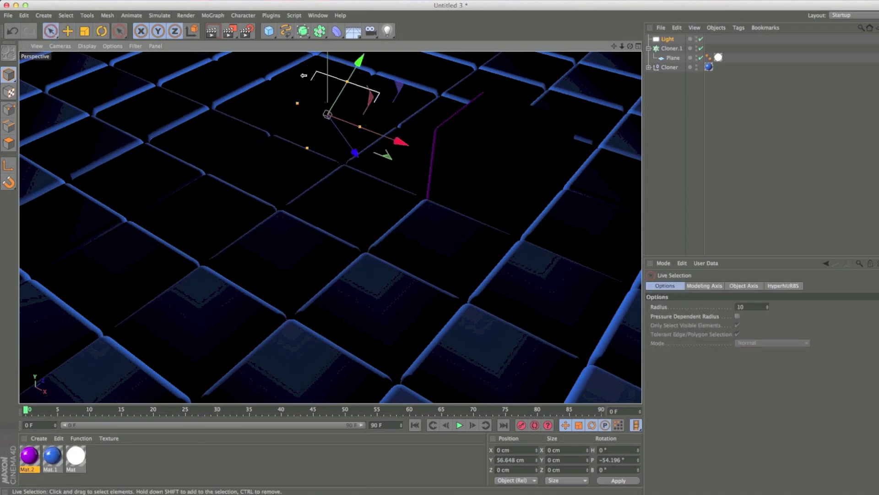
{"action": "left_click_drag", "start_coordinate": [338, 139], "coordinate": [232, 65]}
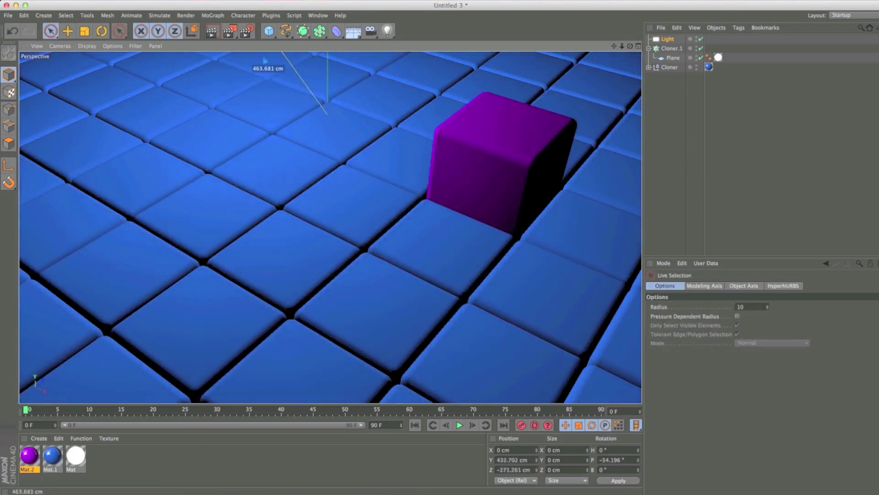
{"action": "mouse_move", "coordinate": [232, 65]}
{"action": "left_mouse_down"}
{"action": "mouse_move", "coordinate": [247, 58]}
{"action": "mouse_move", "coordinate": [261, 104]}
{"action": "left_mouse_up"}
{"action": "left_click_drag", "start_coordinate": [343, 67], "coordinate": [452, 108]}
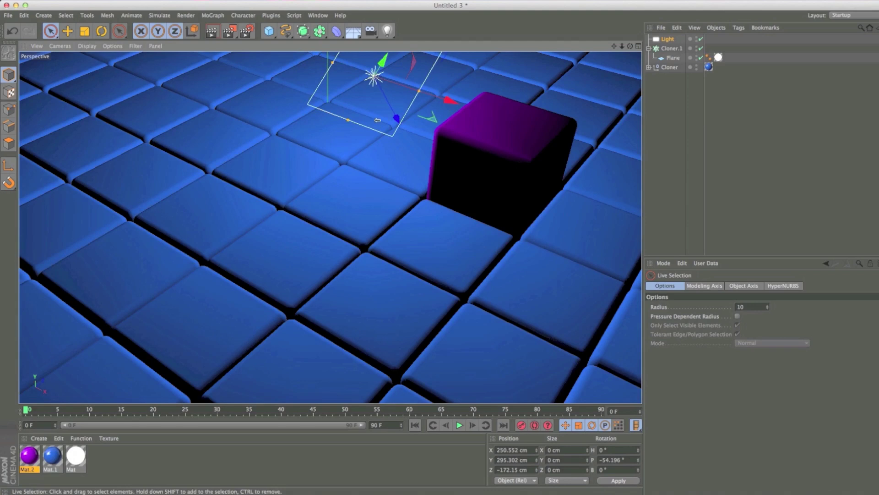
{"action": "left_click_drag", "start_coordinate": [397, 118], "coordinate": [297, 61]}
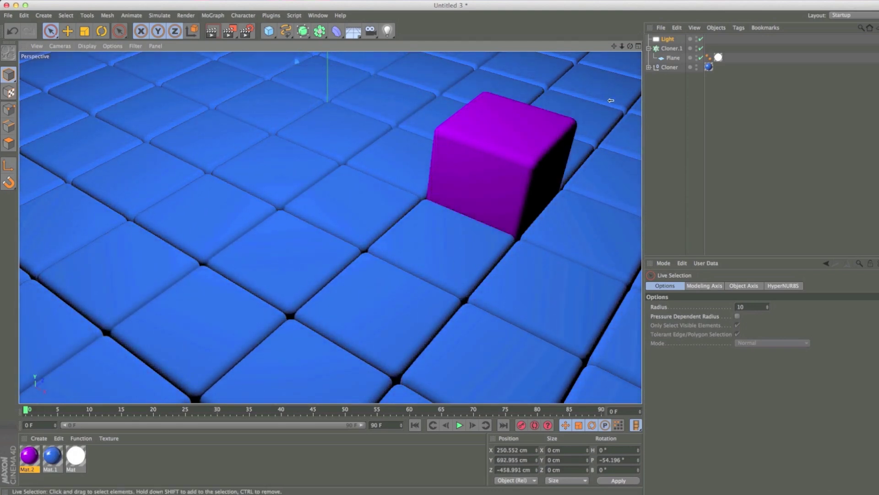
{"action": "left_click", "coordinate": [668, 39]}
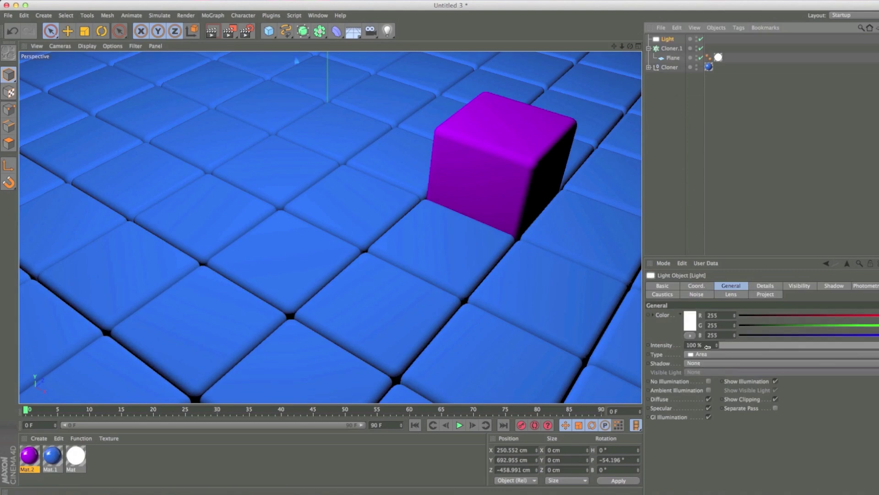
- Set the area light's shadow to Shadow Maps (Soft) and render the final image
{"action": "left_click", "coordinate": [721, 363]}
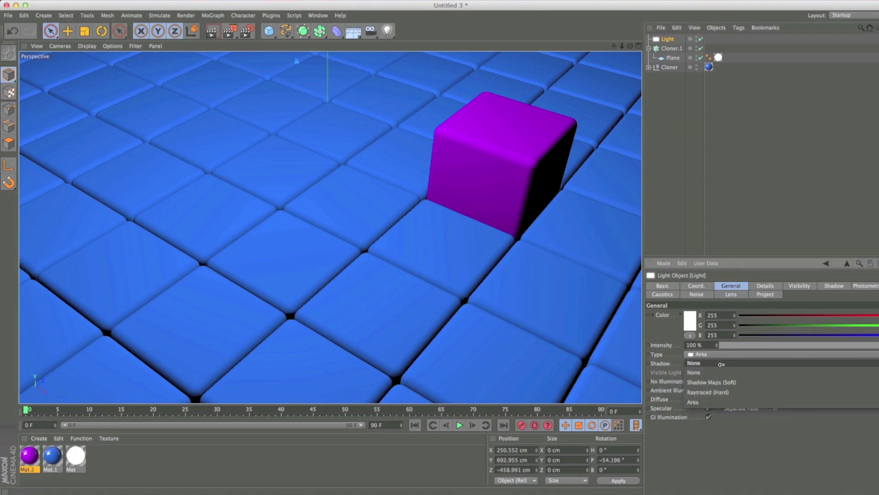
{"action": "left_click", "coordinate": [738, 383]}
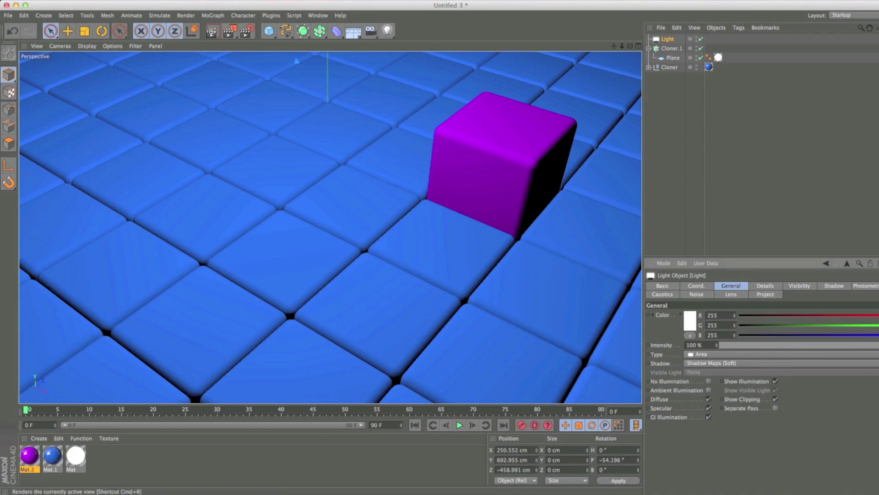
{"action": "left_click", "coordinate": [212, 31]}
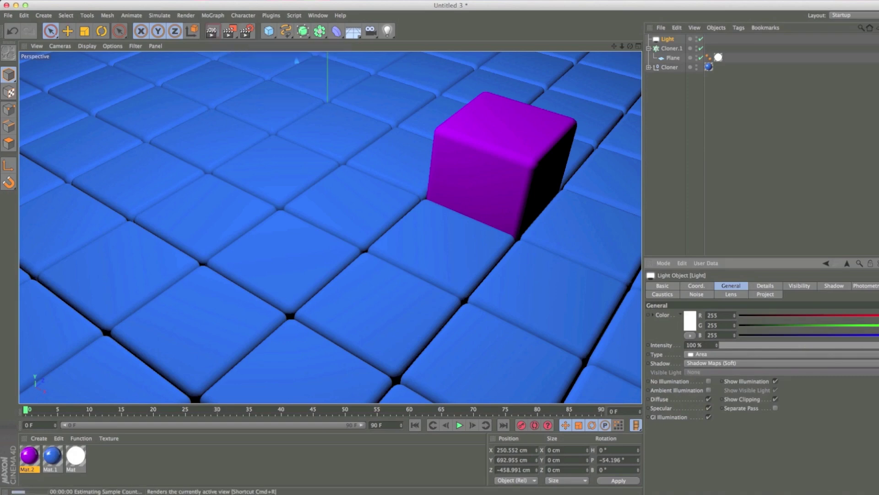